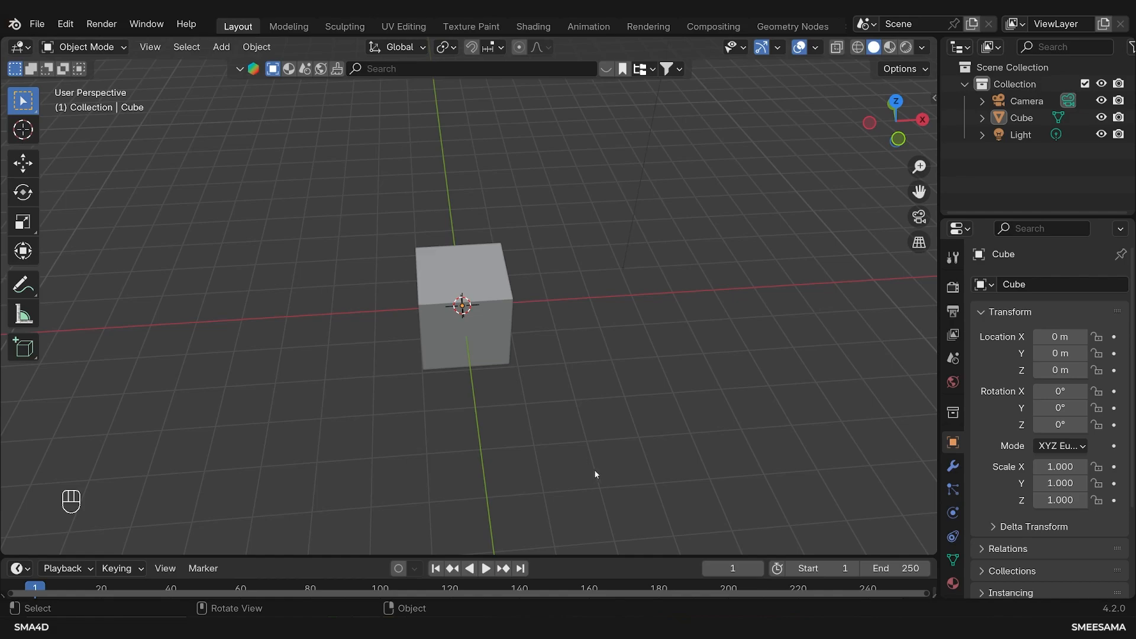
Step: Enter Edit Mode on the default cube and try to rip its upper front corner vertex
middle_click_drag(588, 412, 573, 329)
scroll(521, 305, "up", 3)
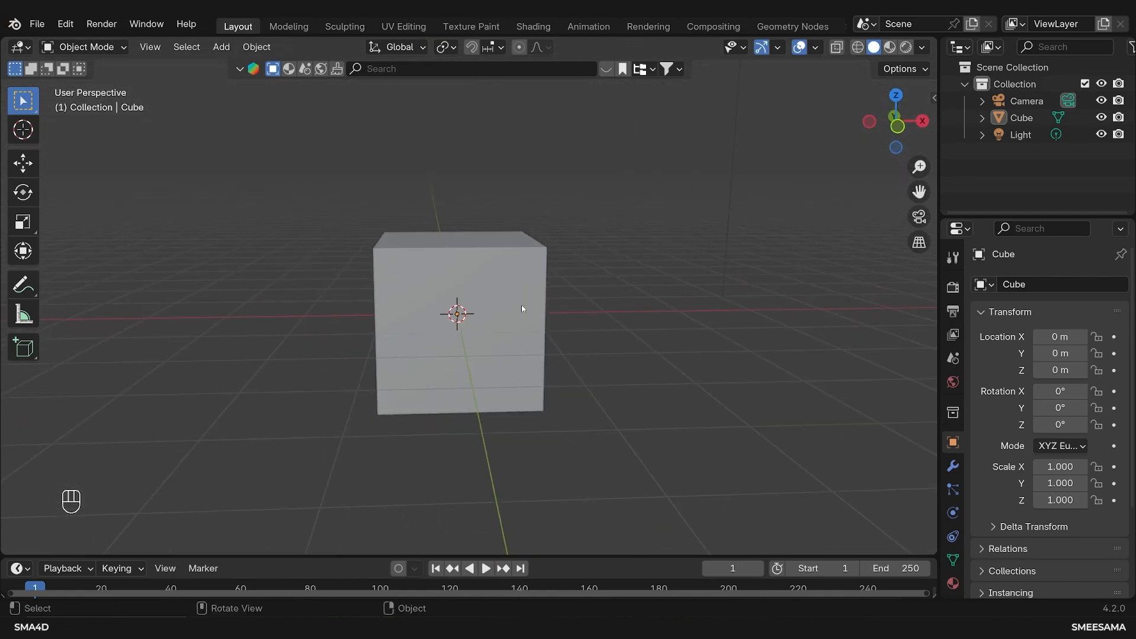
left_click(505, 297)
key("Tab")
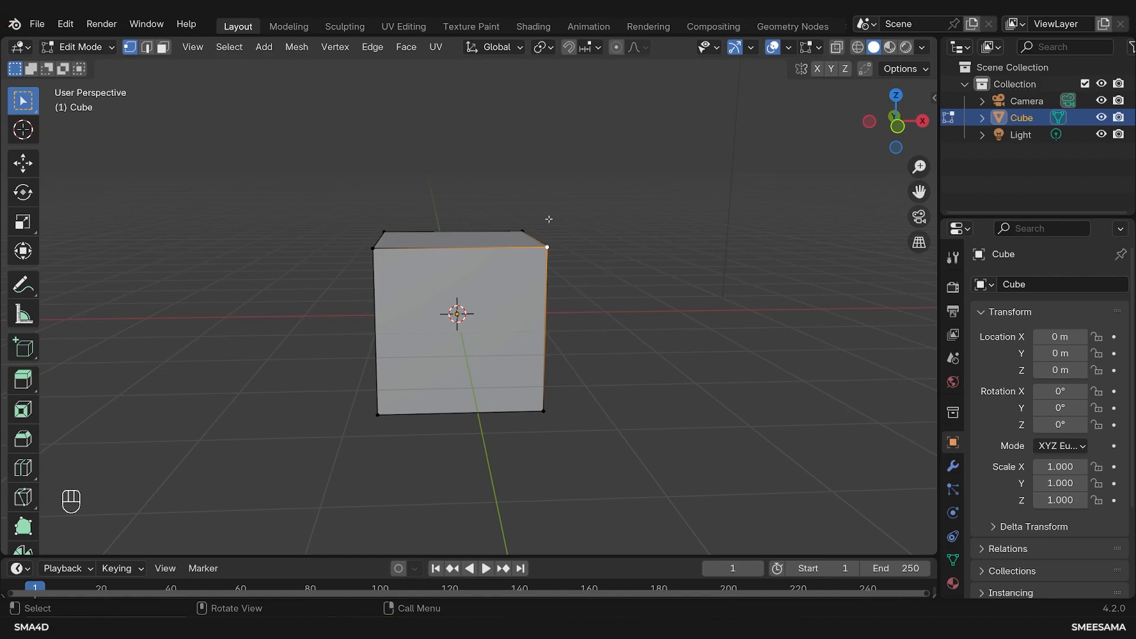
key("g")
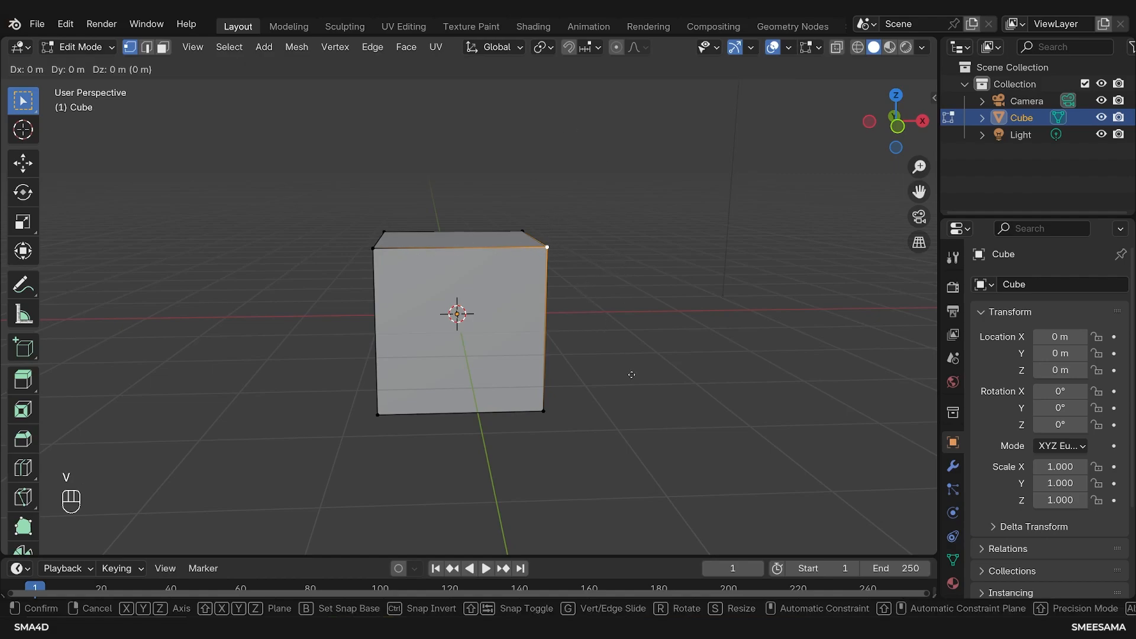
right_click(677, 427)
Step: Delete the default cube in Object Mode and add a cylinder mesh in its place
key("a")
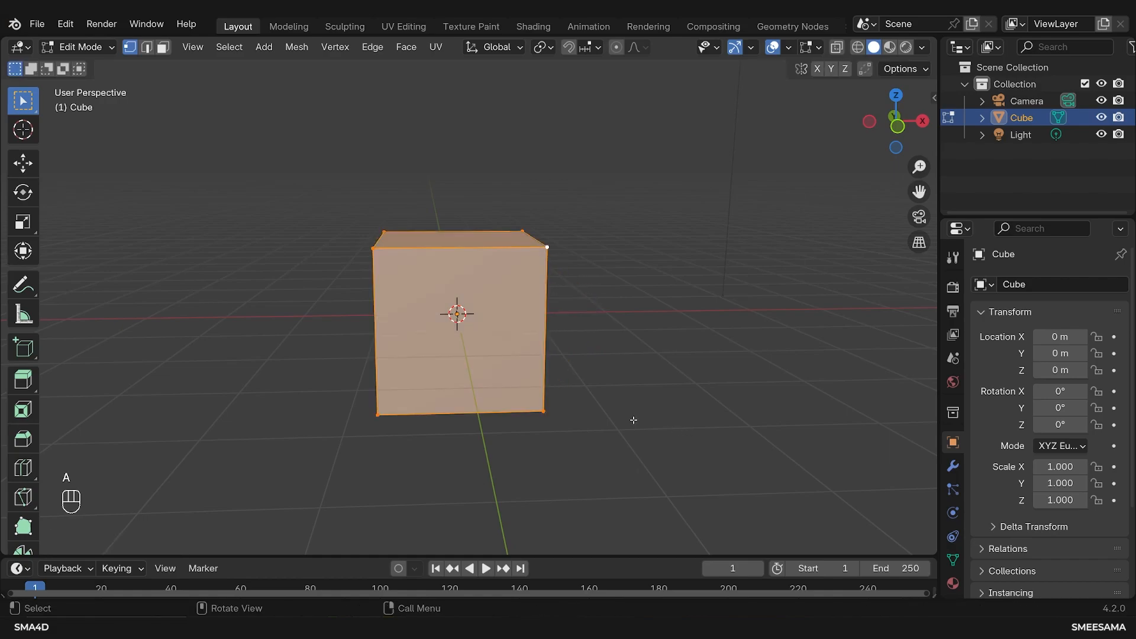
key("Tab")
key("Delete")
key("shift+a")
mouse_move(513, 294)
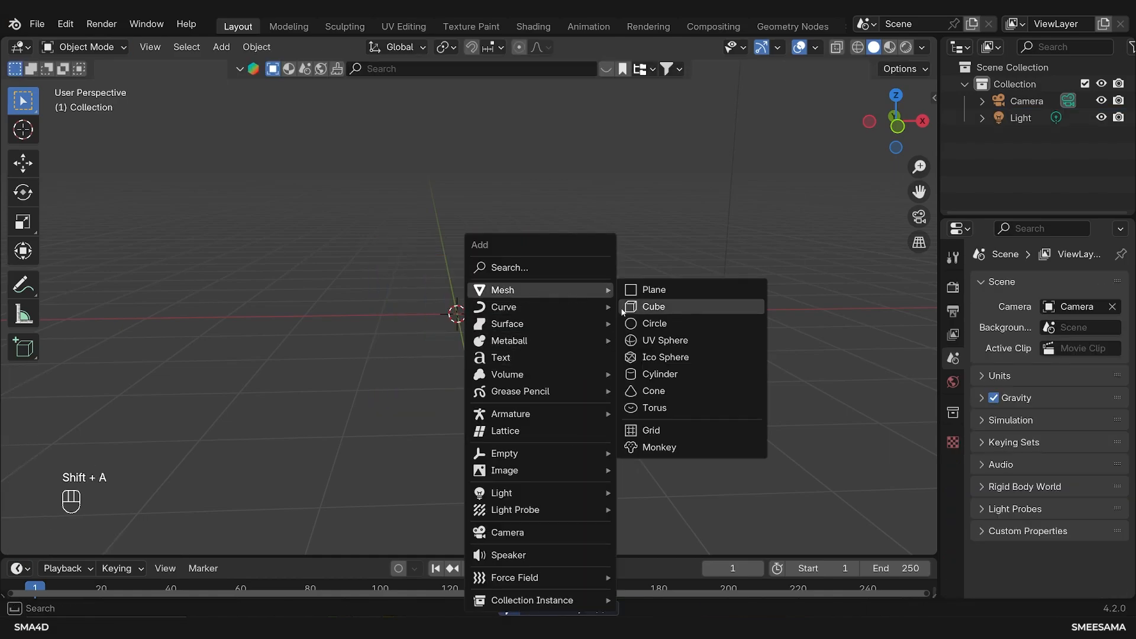
left_click(658, 373)
Step: Add a single centred loop cut around the cylinder's middle in Edit Mode
key("Tab")
key("ctrl+r")
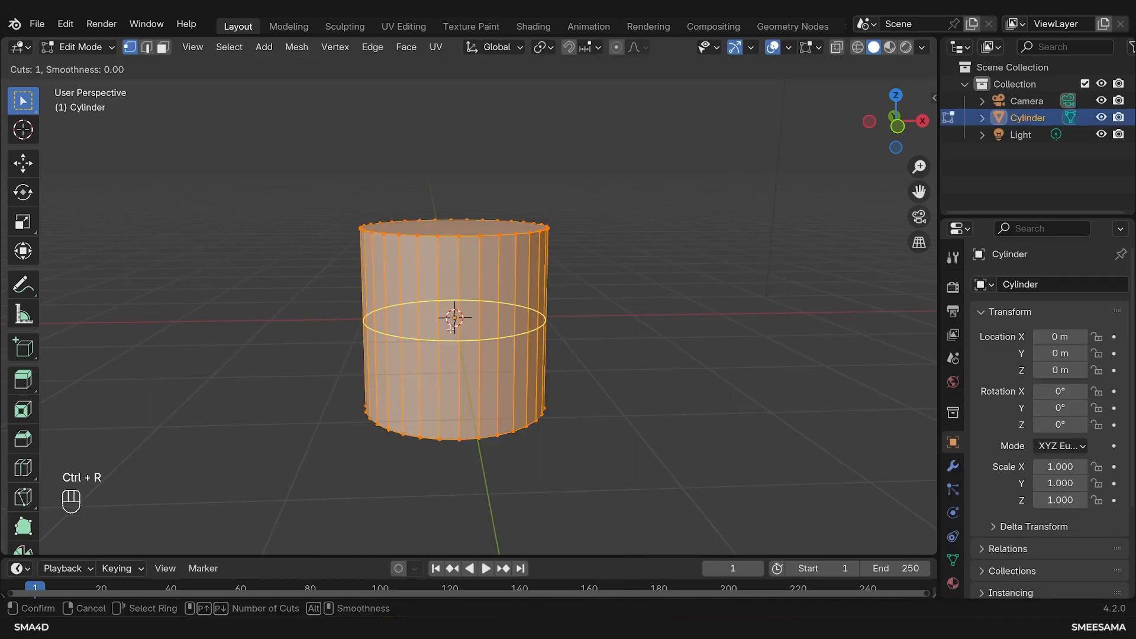
left_click(462, 344)
right_click(462, 344)
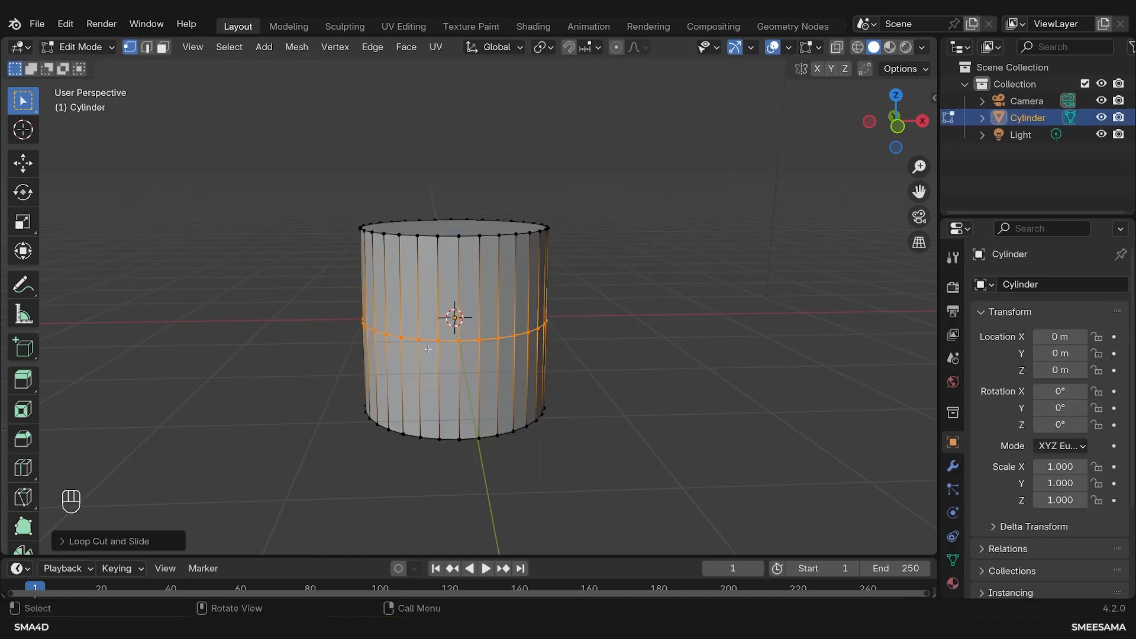
Step: Rip the middle edge loop of the cylinder, leaving the ripped vertices in their original position
middle_click_drag(459, 352, 529, 367)
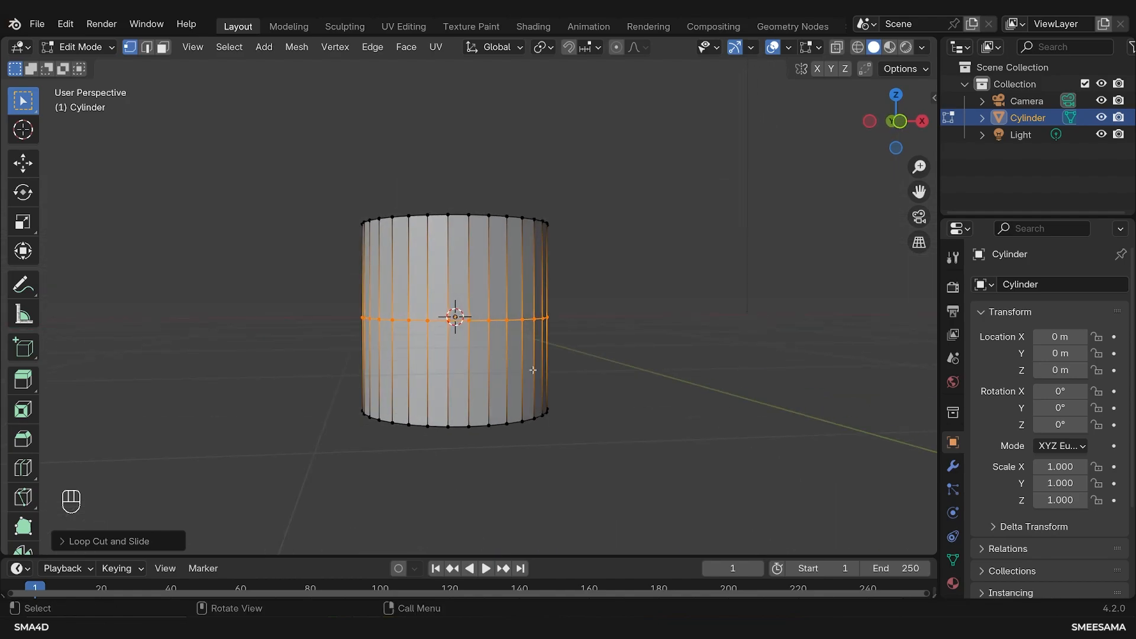
key("v")
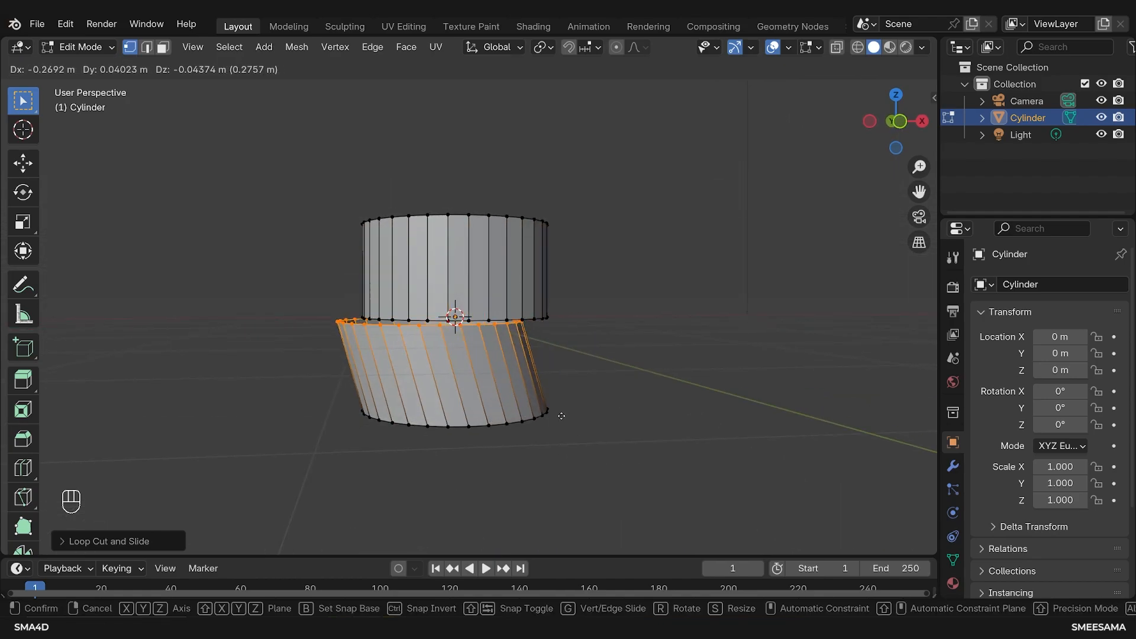
right_click(584, 419)
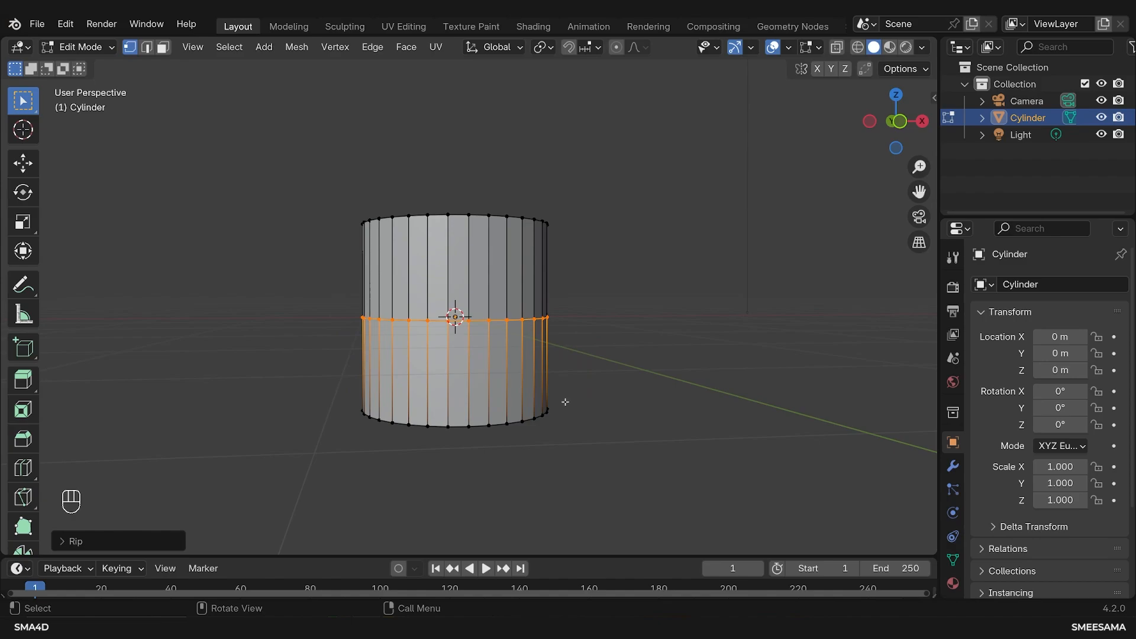
key("Tab")
key("Tab")
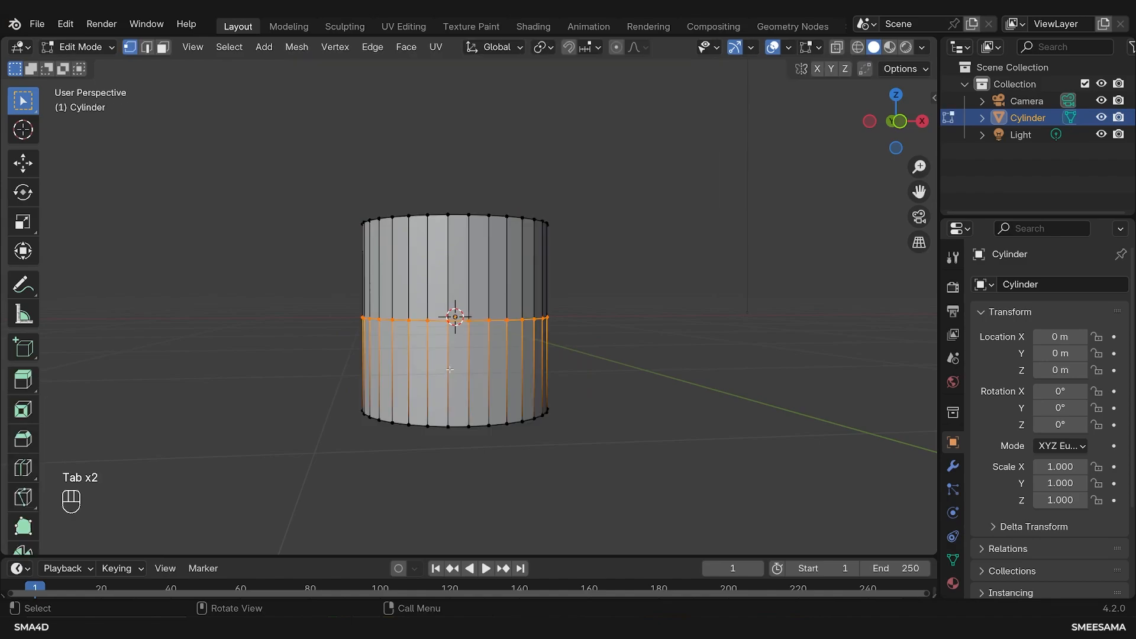
Step: In edge selection mode, select two neighbouring vertical edges of the lower half plus the bottom edge loop, and try to rip them
left_click(453, 367)
key("2")
left_click(453, 365)
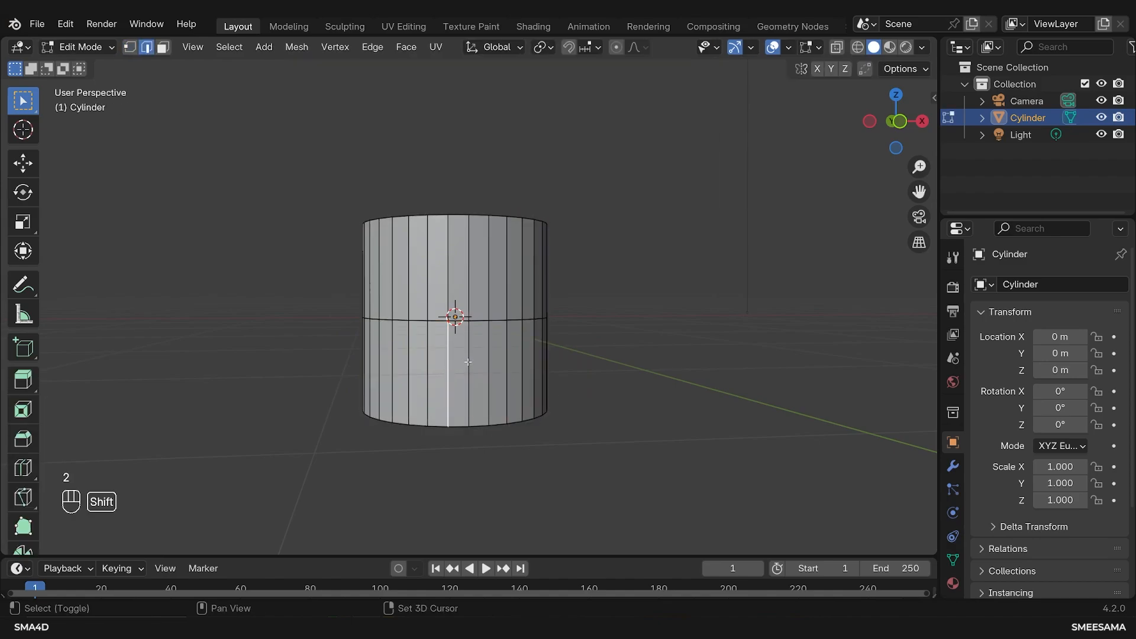
left_click(468, 362, "shift")
left_click(461, 426, "alt+shift")
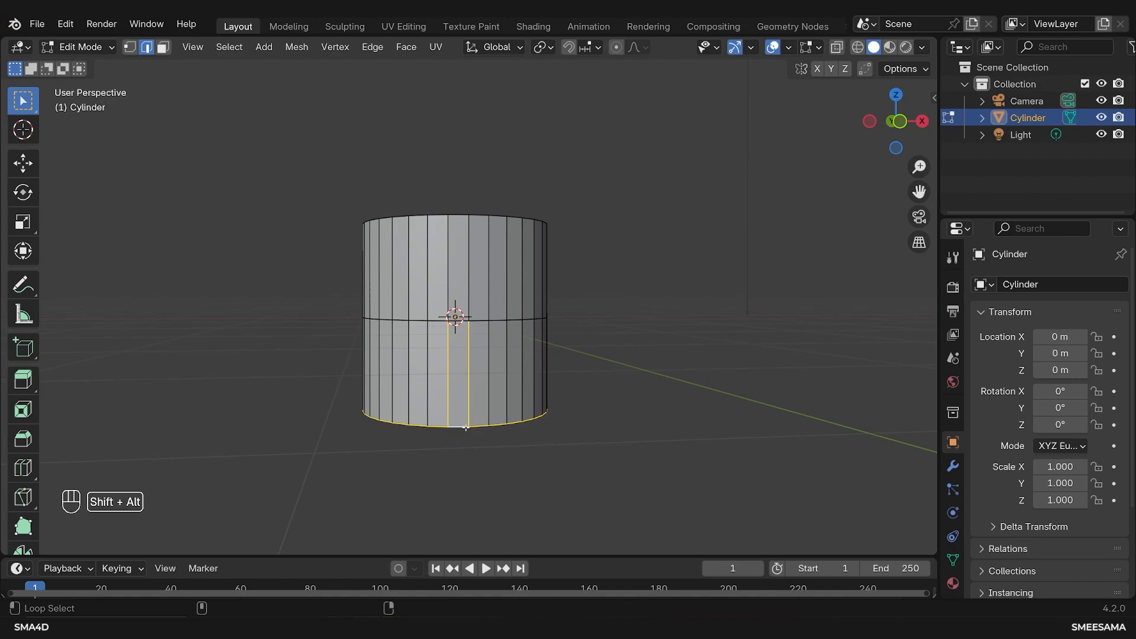
key("v")
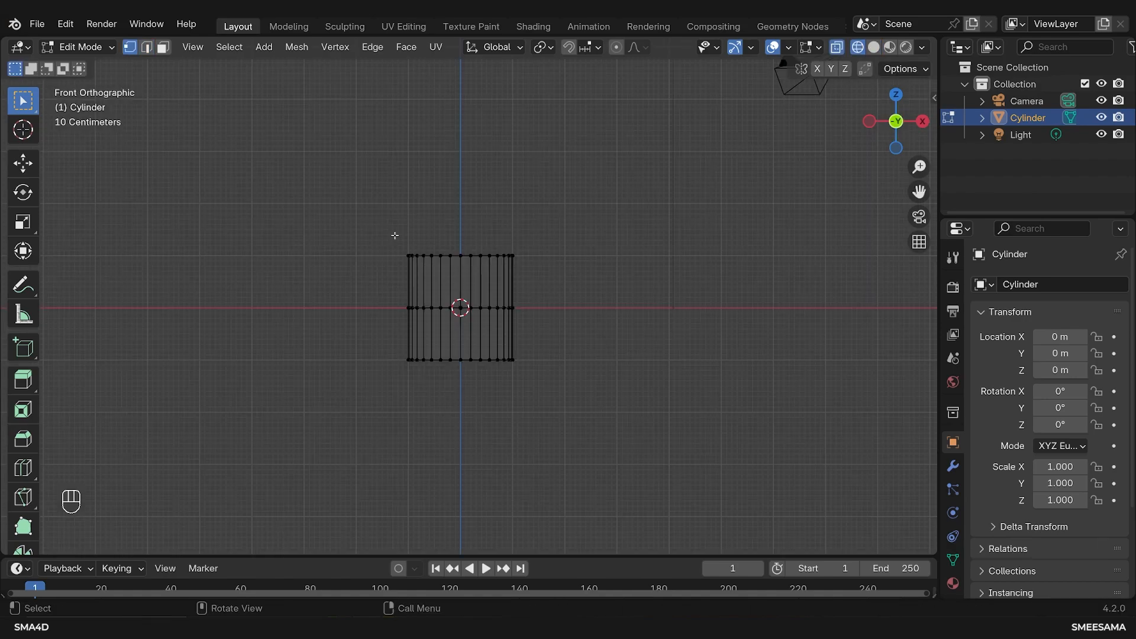
Step: In wireframe front view, select the cylinder's whole upper half including the middle loop, and try to rip it
middle_click_drag(394, 239, 391, 286)
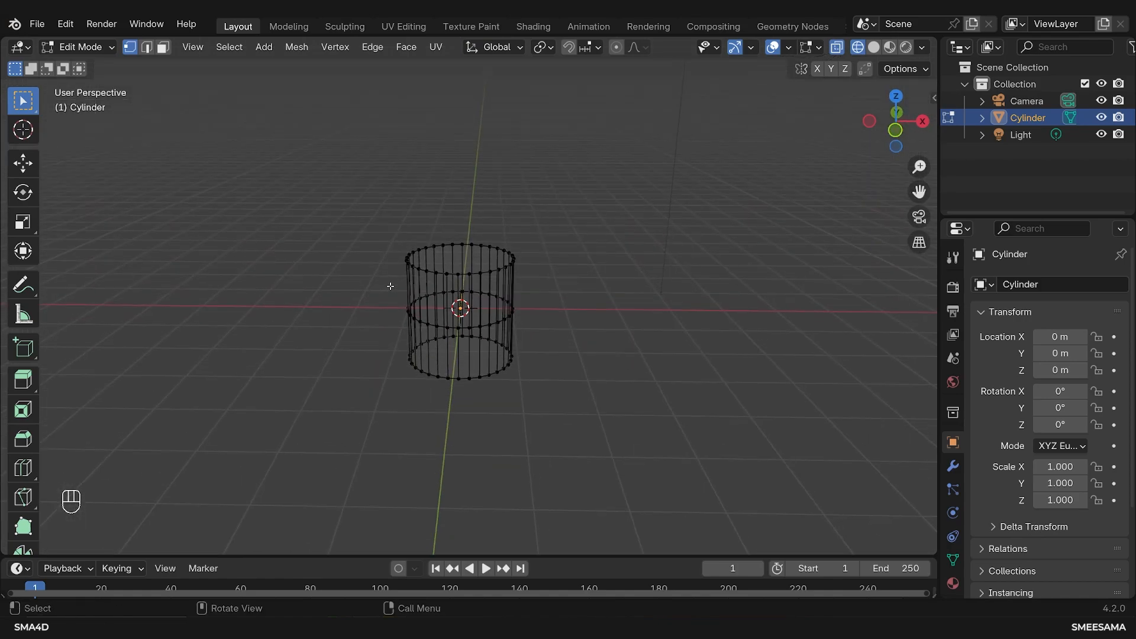
left_click_drag(286, 172, 662, 339)
middle_click_drag(661, 340, 687, 300)
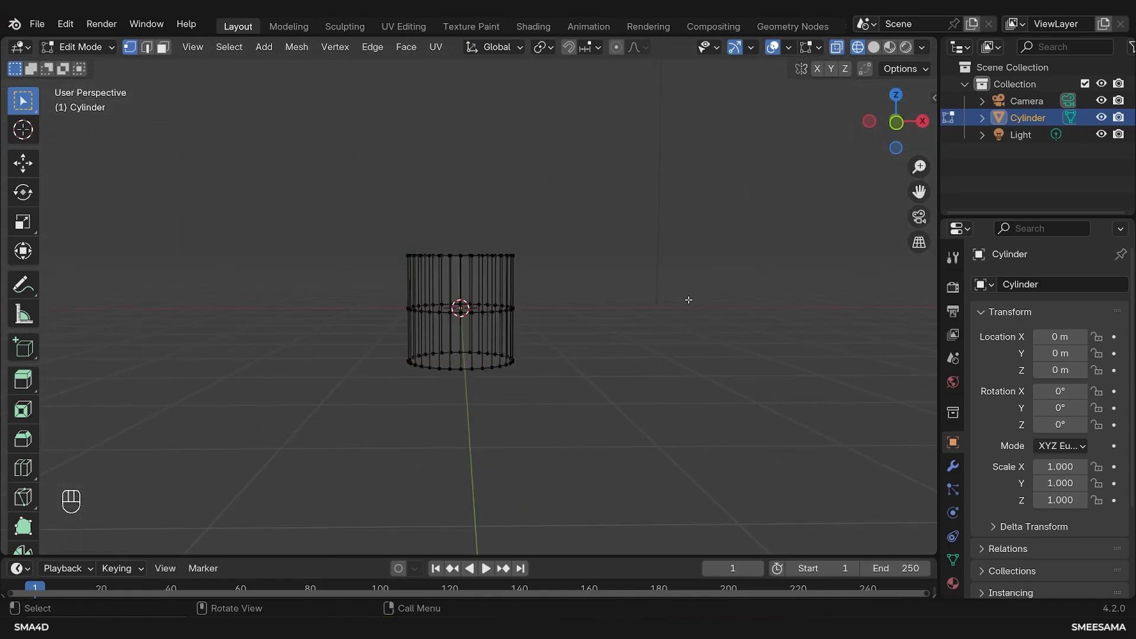
key("KP_1")
key("v")
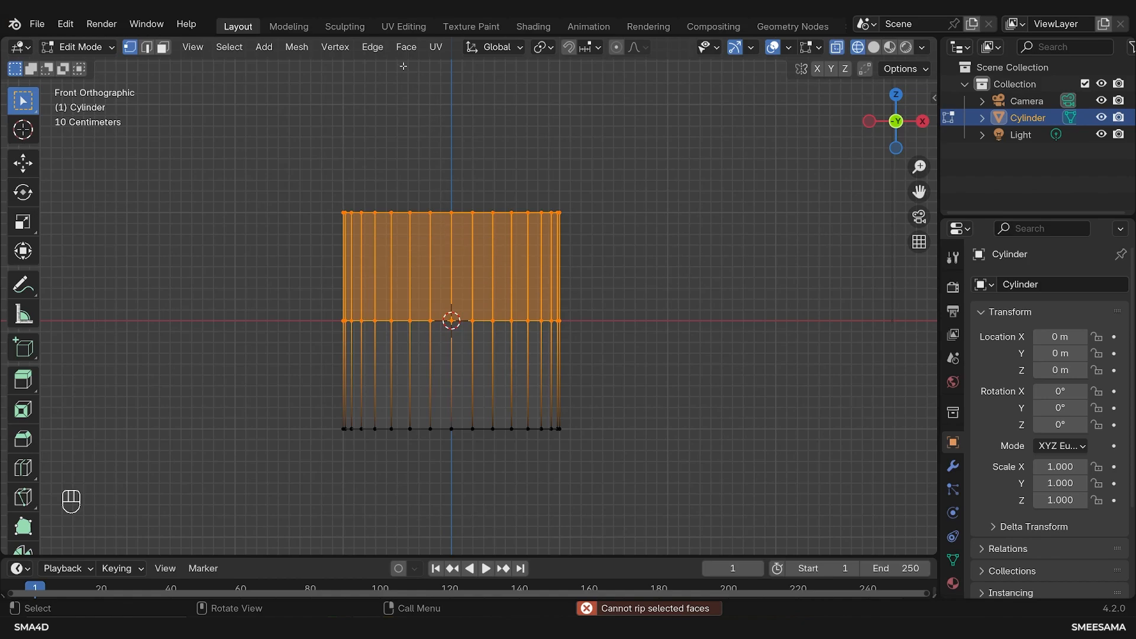
Step: Split the selected upper half from the lower half of the mesh and test the split by moving it
left_click(296, 47)
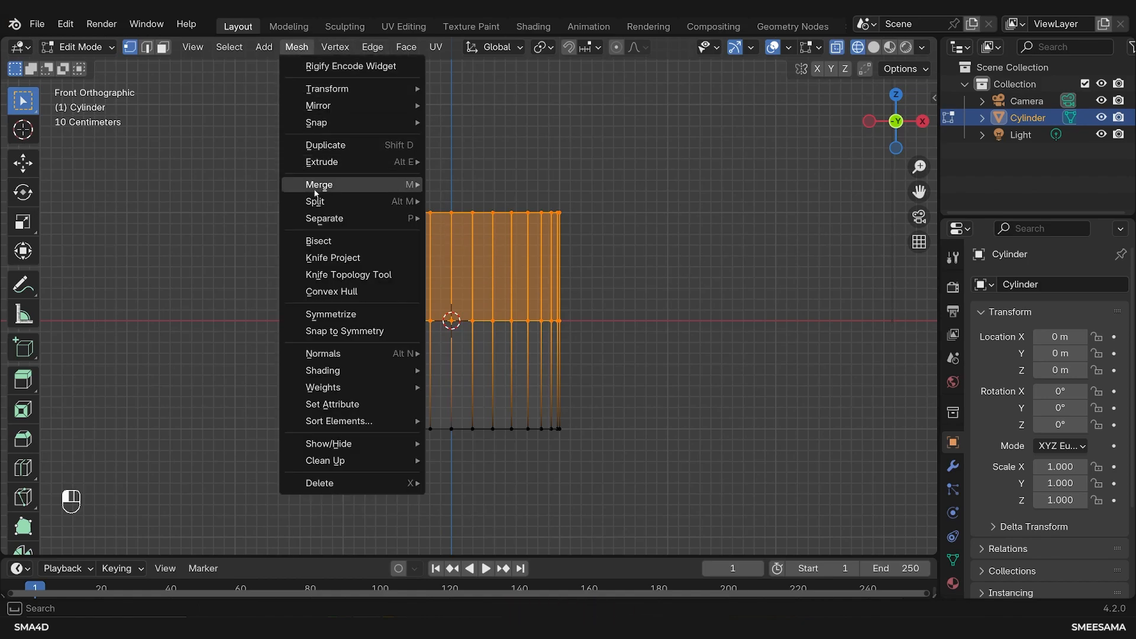
mouse_move(319, 203)
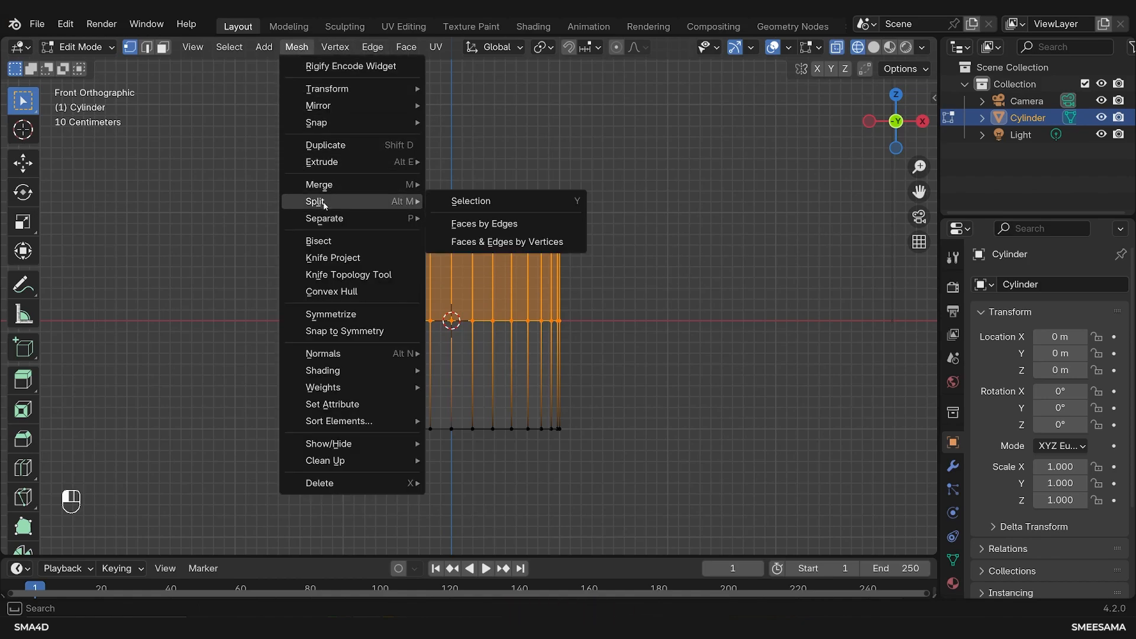
left_click(483, 206)
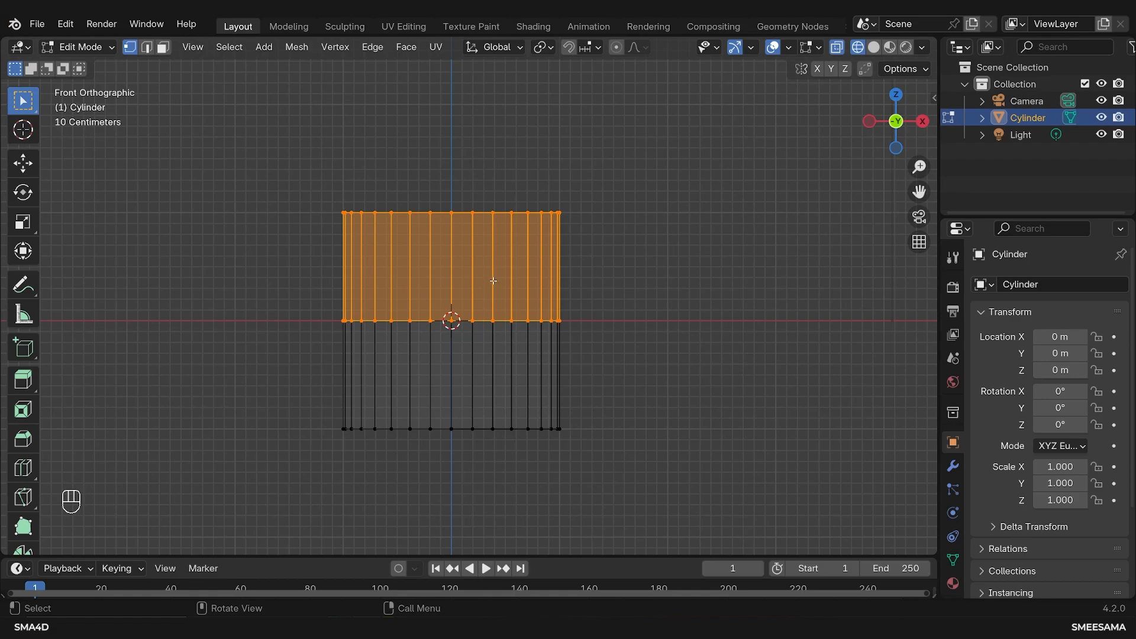
key("v")
key("g")
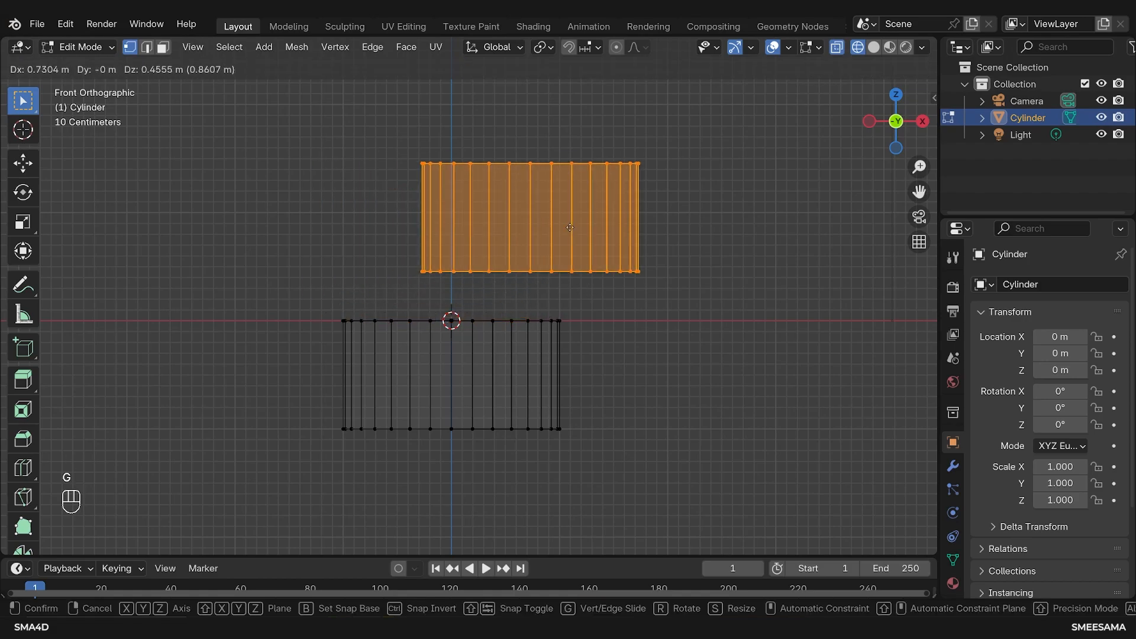
left_click(491, 276)
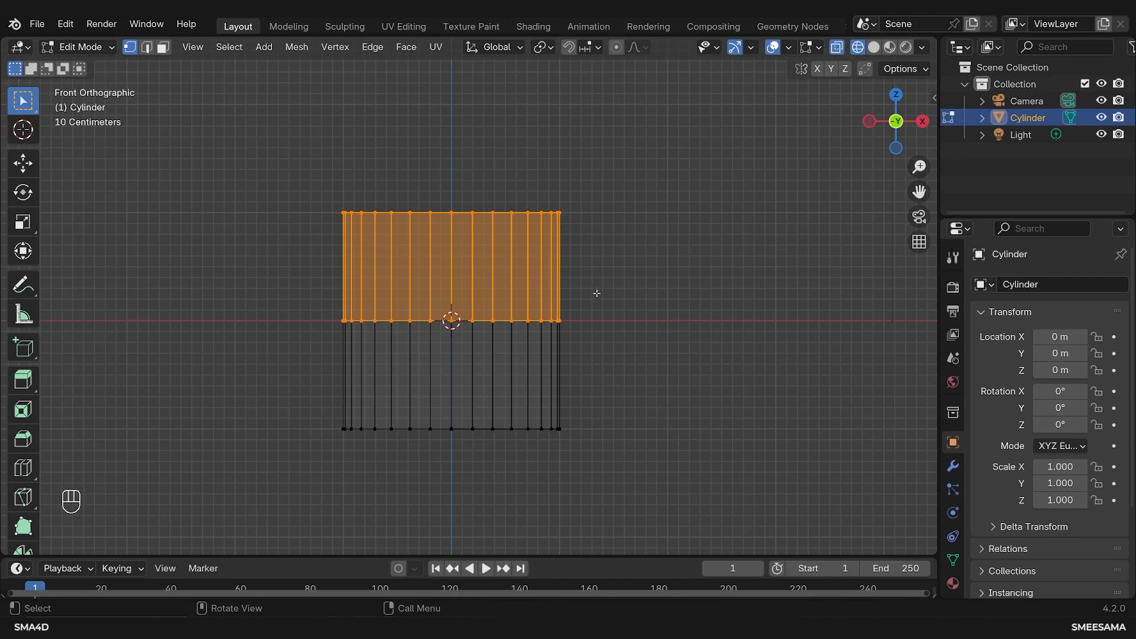
Step: Split the upper-half selection again and move it well clear of the lower half, upward along Z and toward positive X
left_click(296, 48)
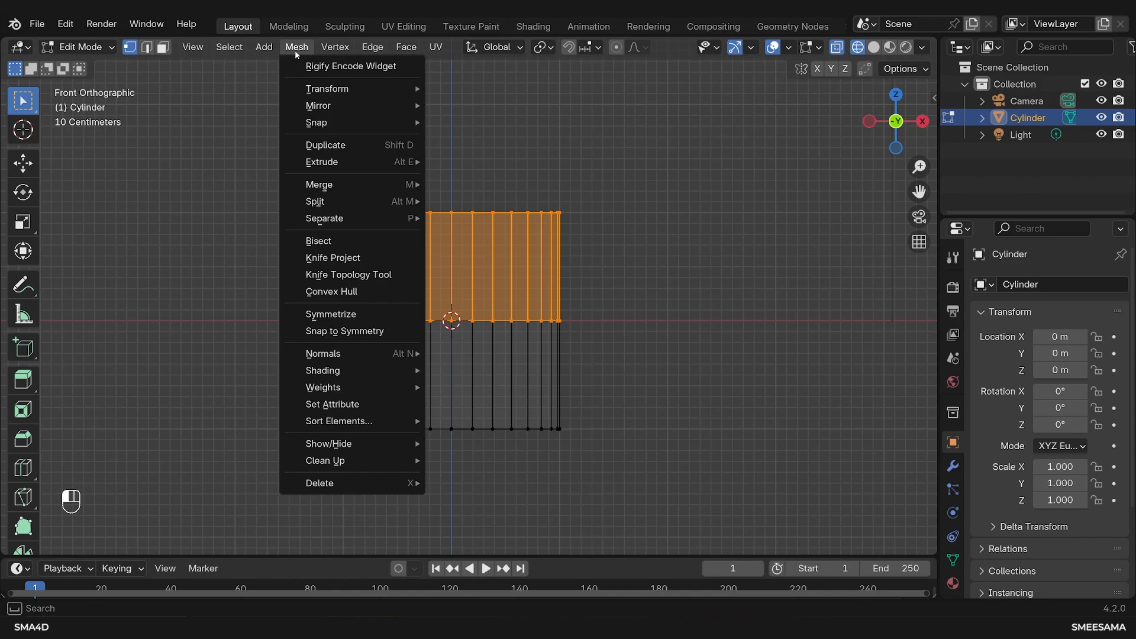
mouse_move(325, 208)
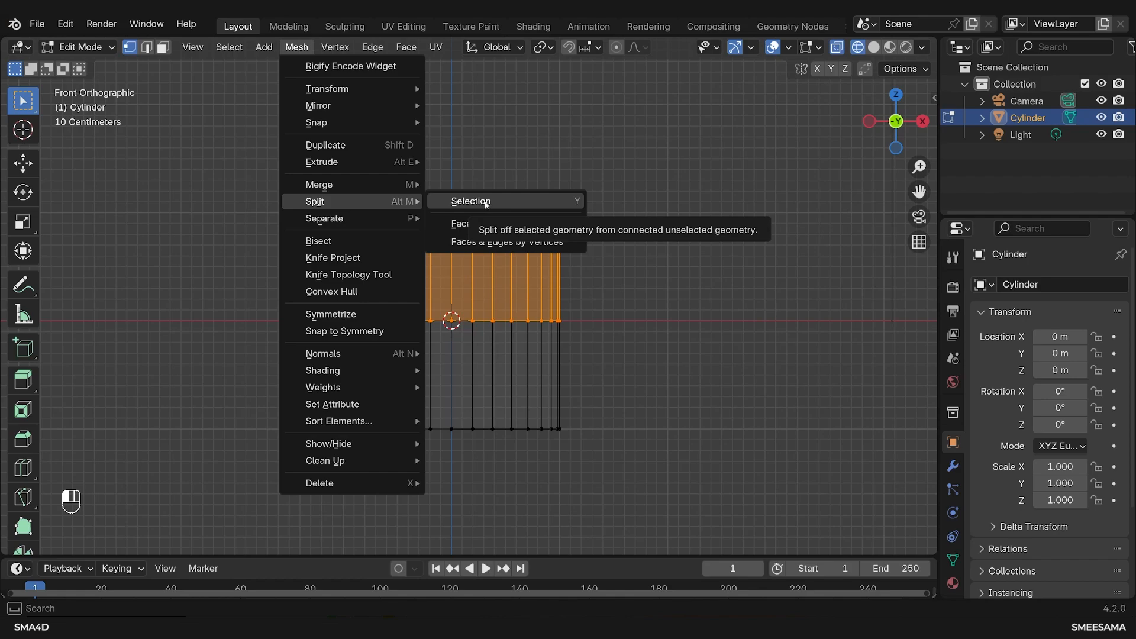
left_click(487, 204)
key("g")
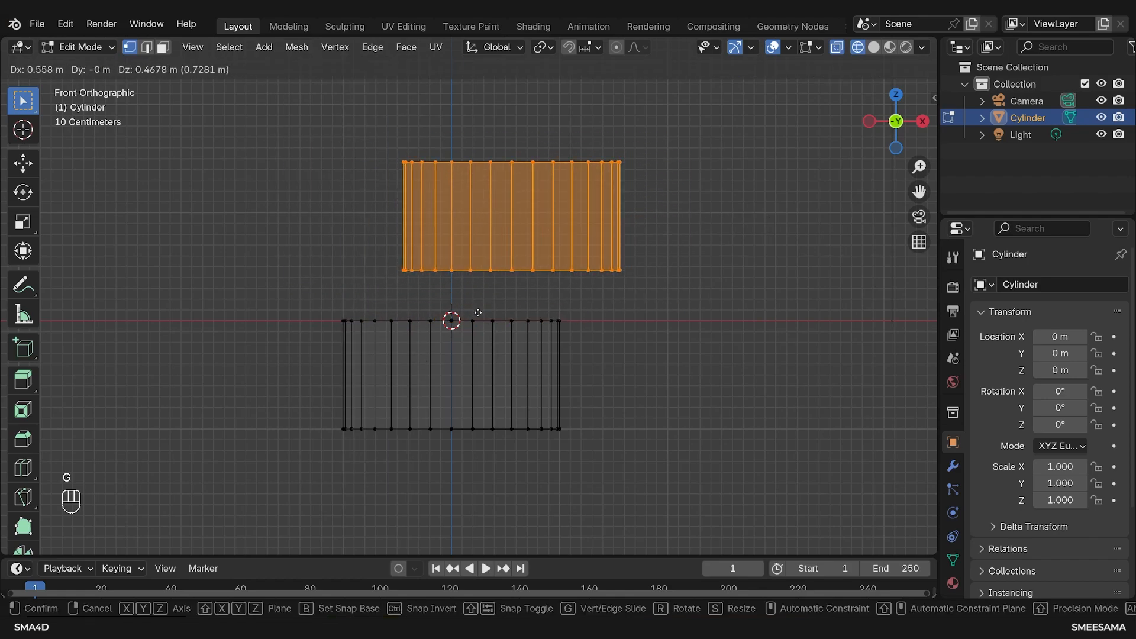
left_click(733, 289)
Step: Switch to solid shading and examine the two split pieces in Edit Mode and Object Mode
key("Tab")
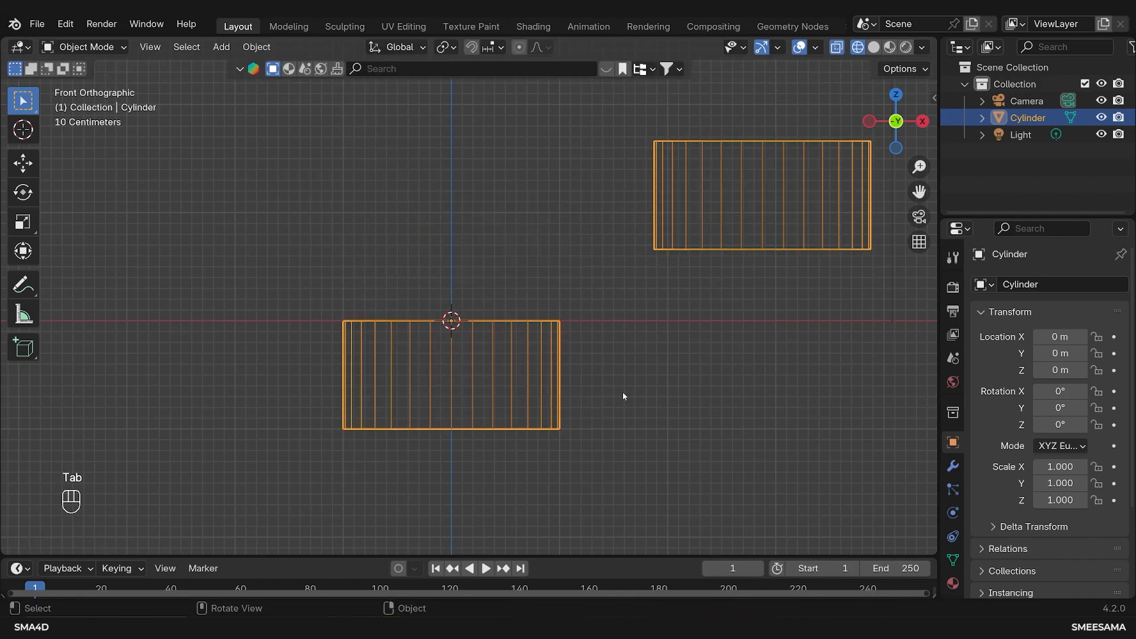
scroll(620, 393, "down", 4)
key("ctrl+z")
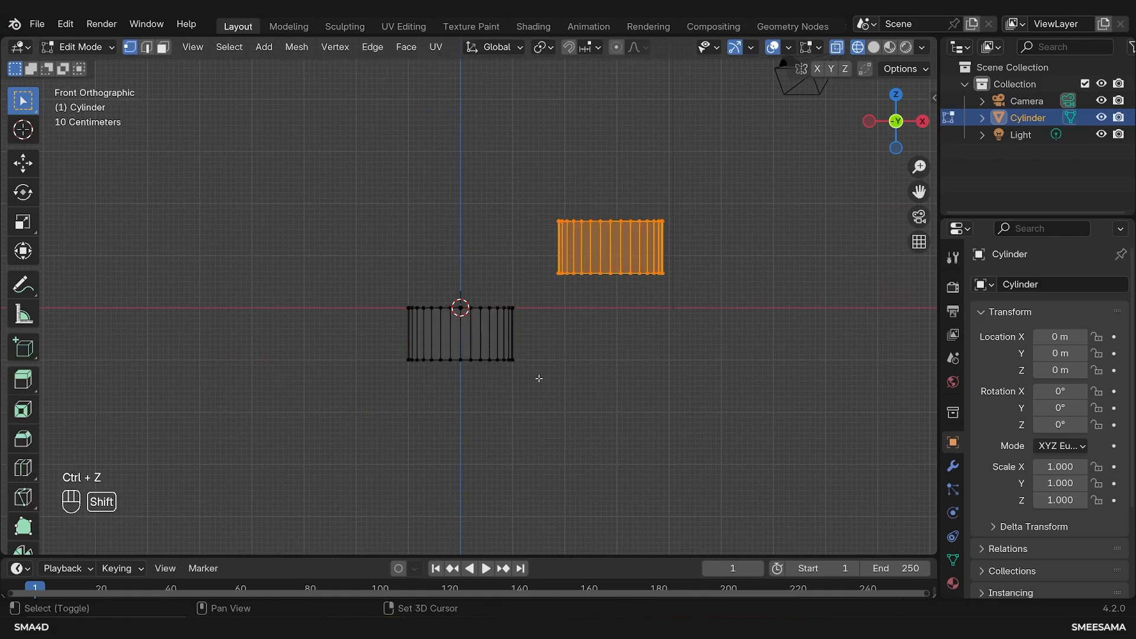
key("shift+z")
mouse_move(535, 378)
middle_mouse_down()
mouse_move(586, 414)
mouse_move(616, 396)
middle_mouse_up()
left_click(609, 385)
key("a")
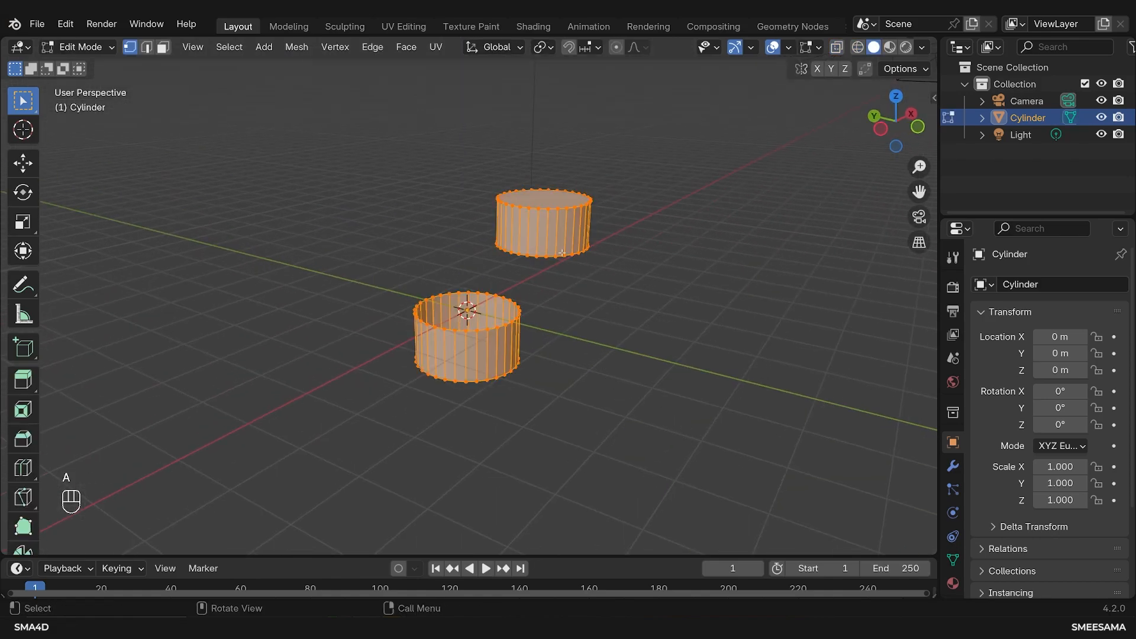
key("Tab")
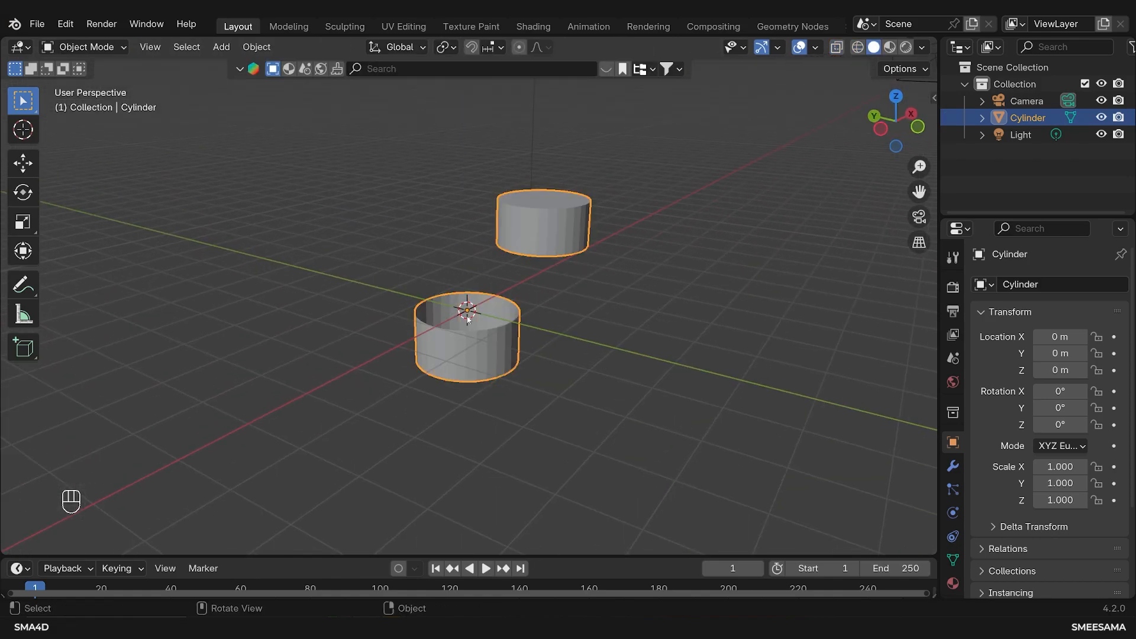
Step: Undo back to Edit Mode until the upper half's move is reverted and it is selected on top of the lower half
key("ctrl+z")
key("ctrl+z")
key("ctrl+z")
key("ctrl+z")
mouse_move(473, 319)
middle_mouse_down()
mouse_move(497, 324)
mouse_move(453, 321)
middle_mouse_up()
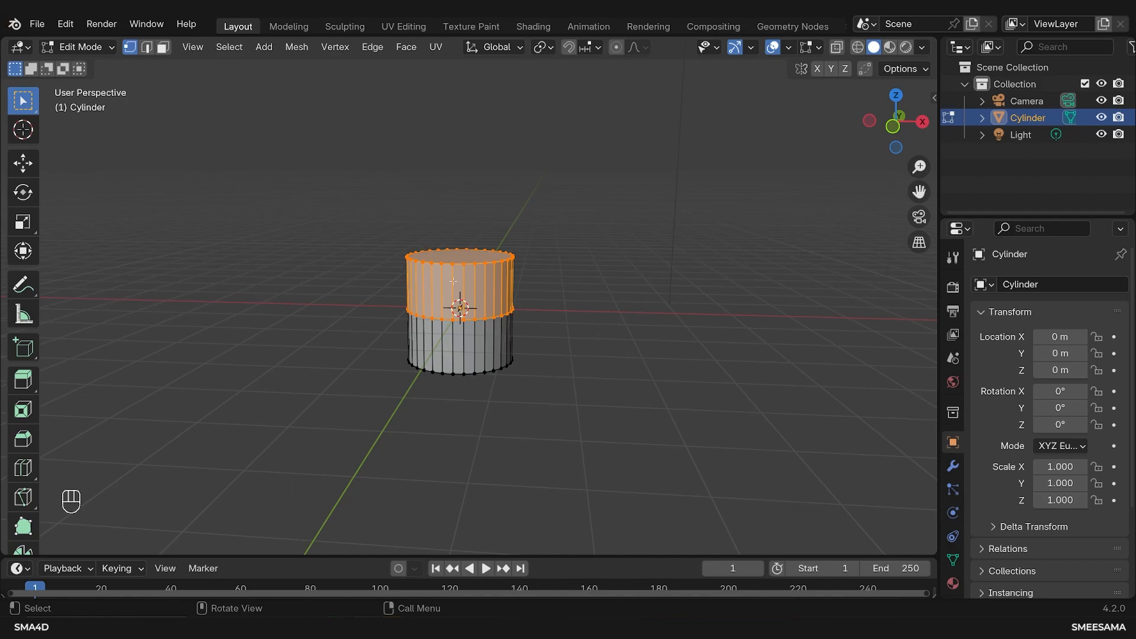
Step: Separate the selected upper half of the cylinder into its own object using the Selection option
left_click(297, 48)
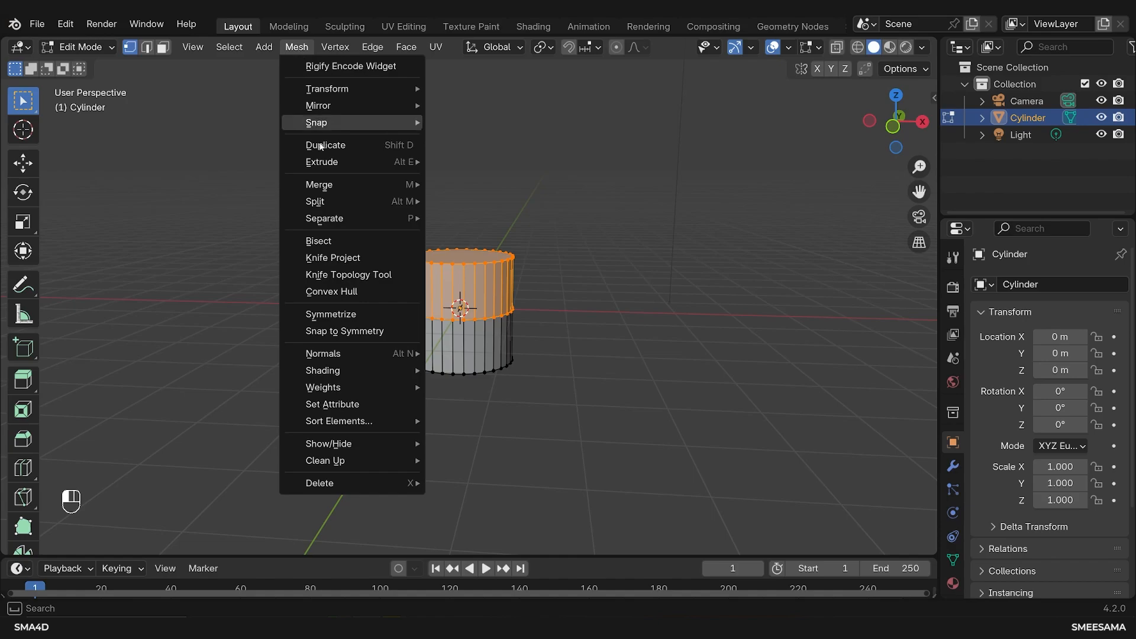
mouse_move(376, 225)
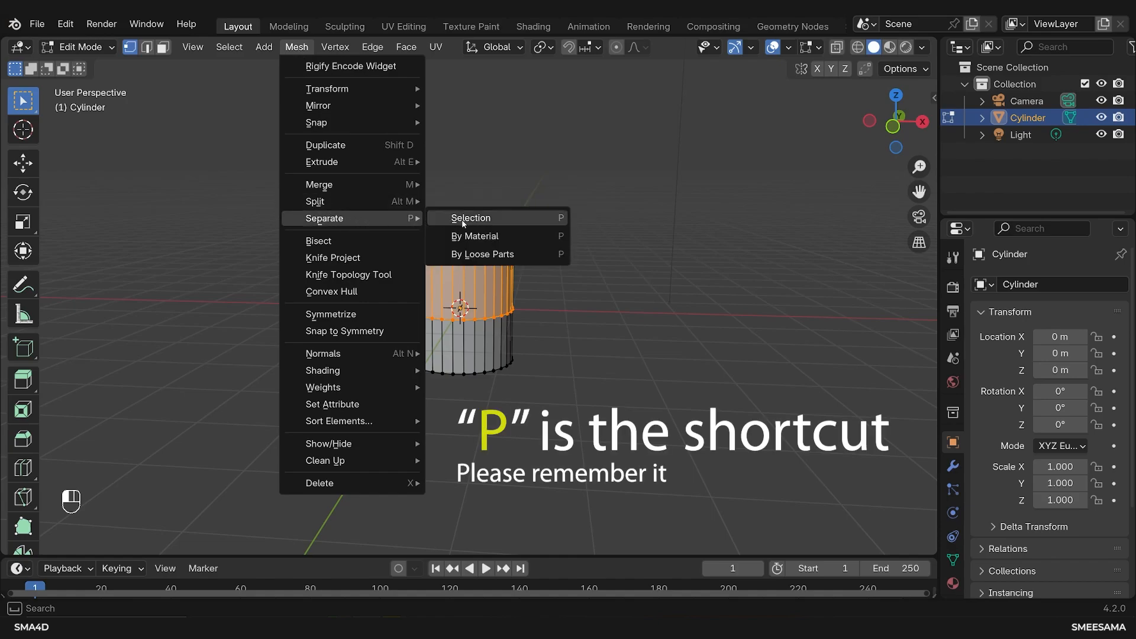
left_click(468, 220)
scroll(508, 287, "up", 3)
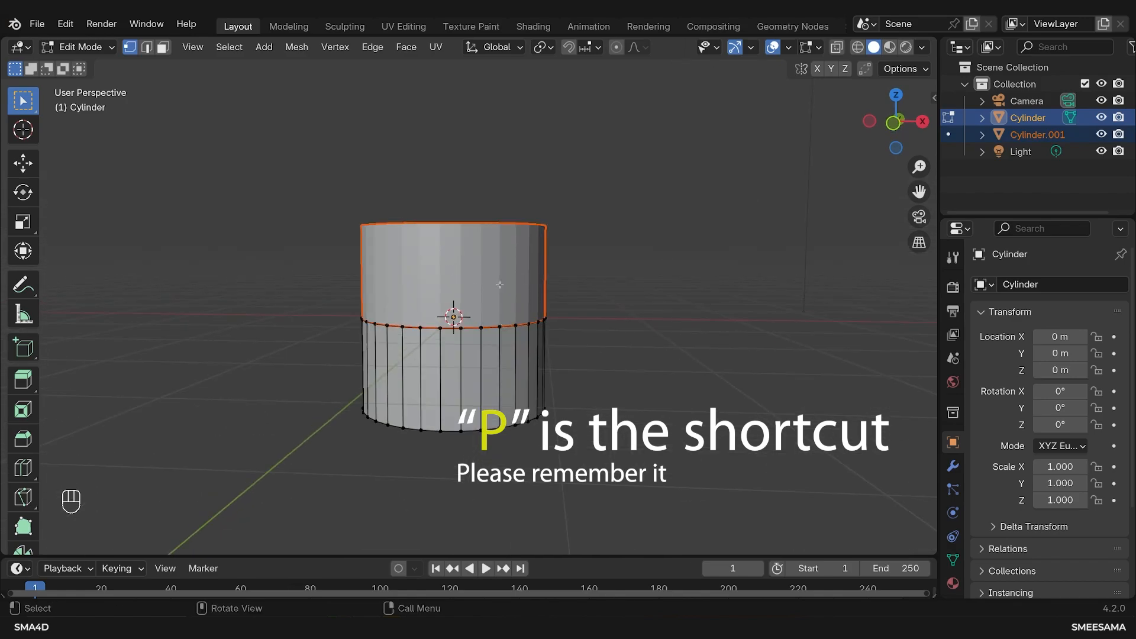
Step: Return to Object Mode and select only the separated upper half of the cylinder
key("Tab")
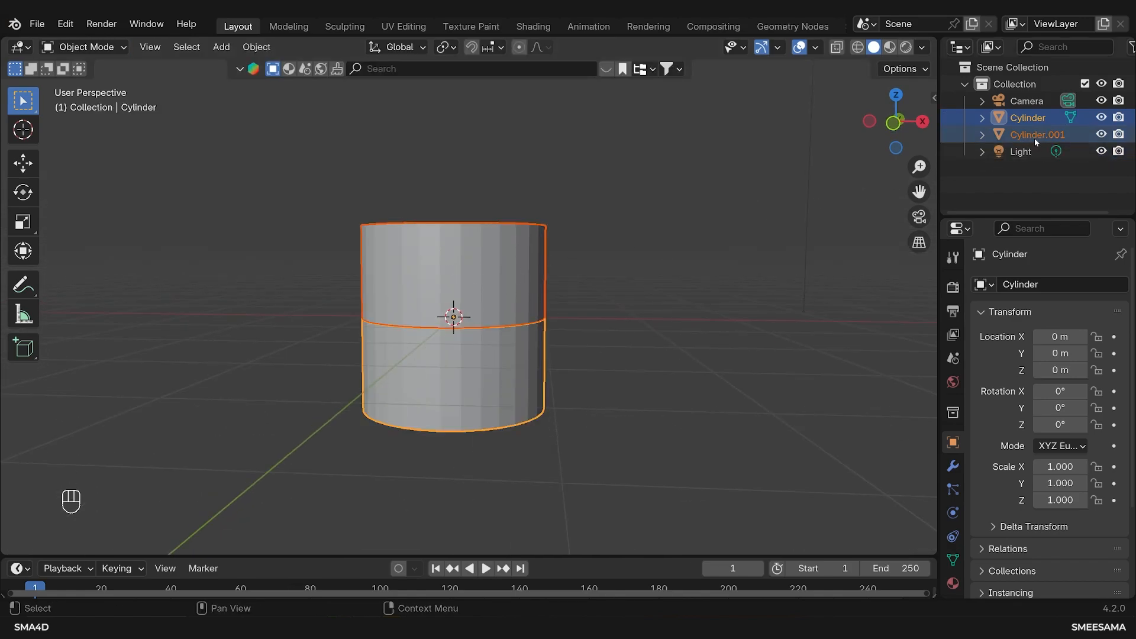
left_click(699, 357)
left_click(514, 294)
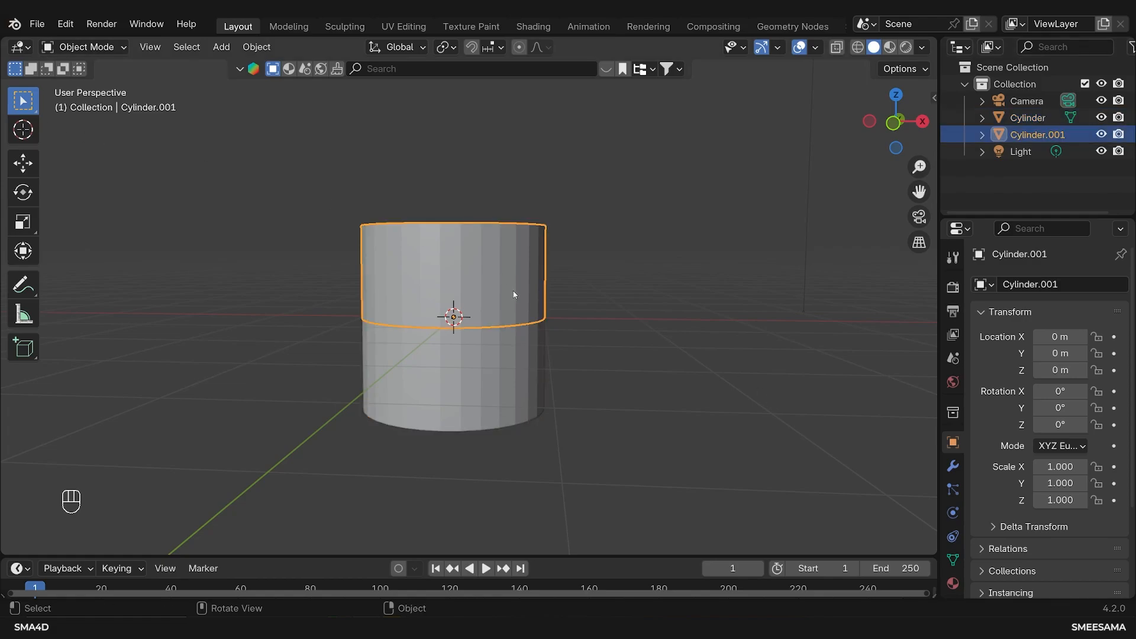
Step: Move the two cylinder halves apart along X, the upper half to about -2.74 m and the lower half to about 2.03 m
left_click(22, 163)
left_click_drag(519, 317, 278, 340)
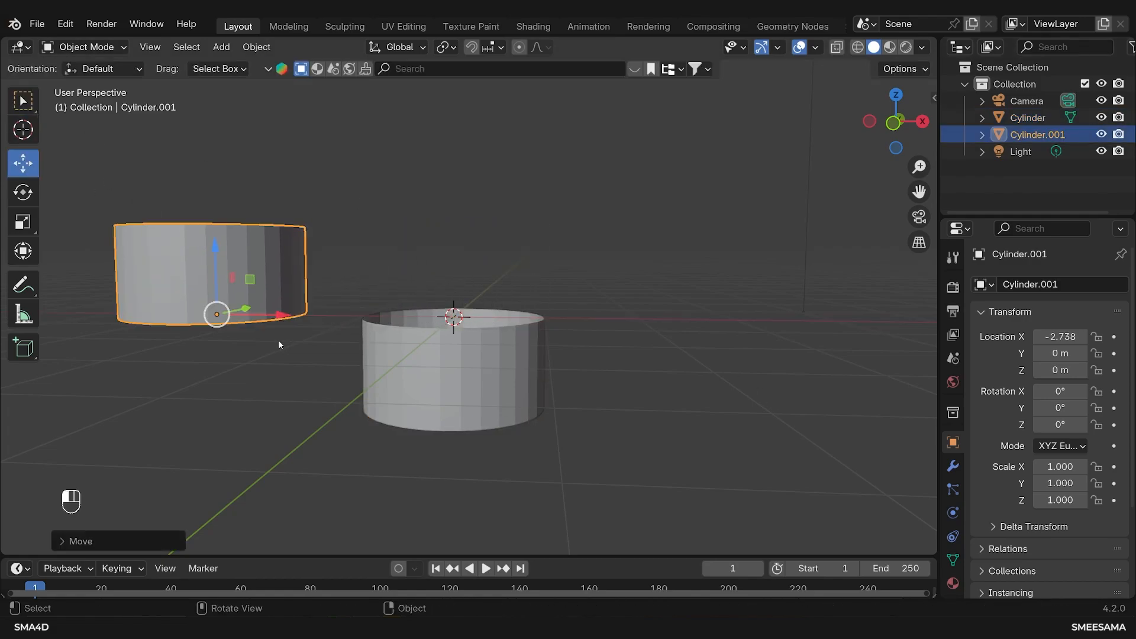
left_click(390, 349)
middle_click_drag(390, 349, 534, 381)
left_click_drag(503, 310, 621, 280)
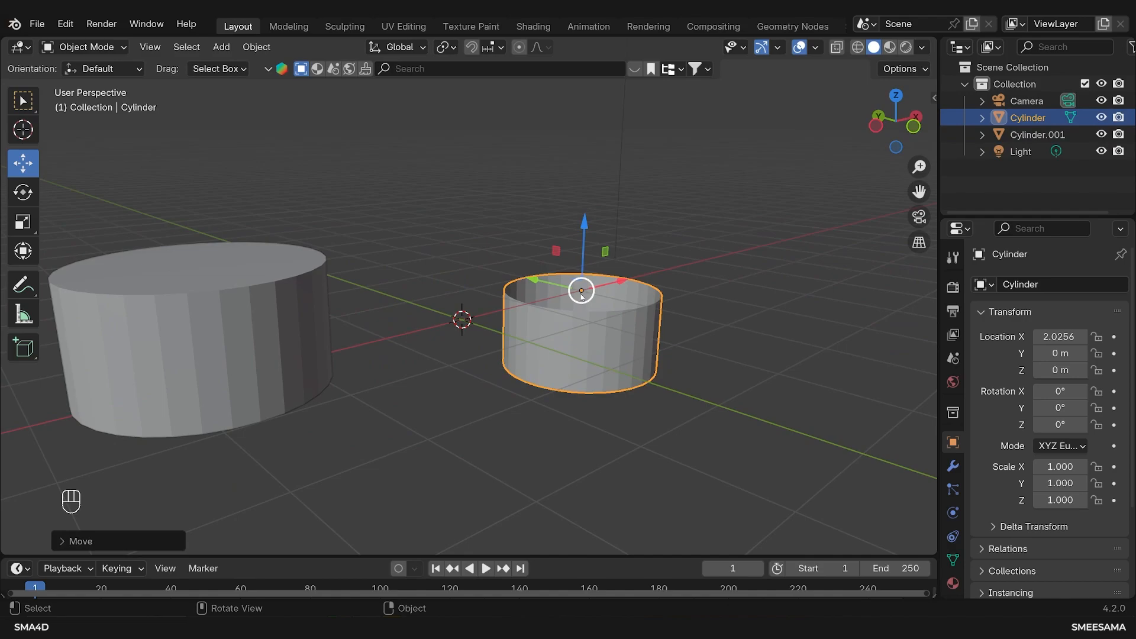
left_click(228, 349)
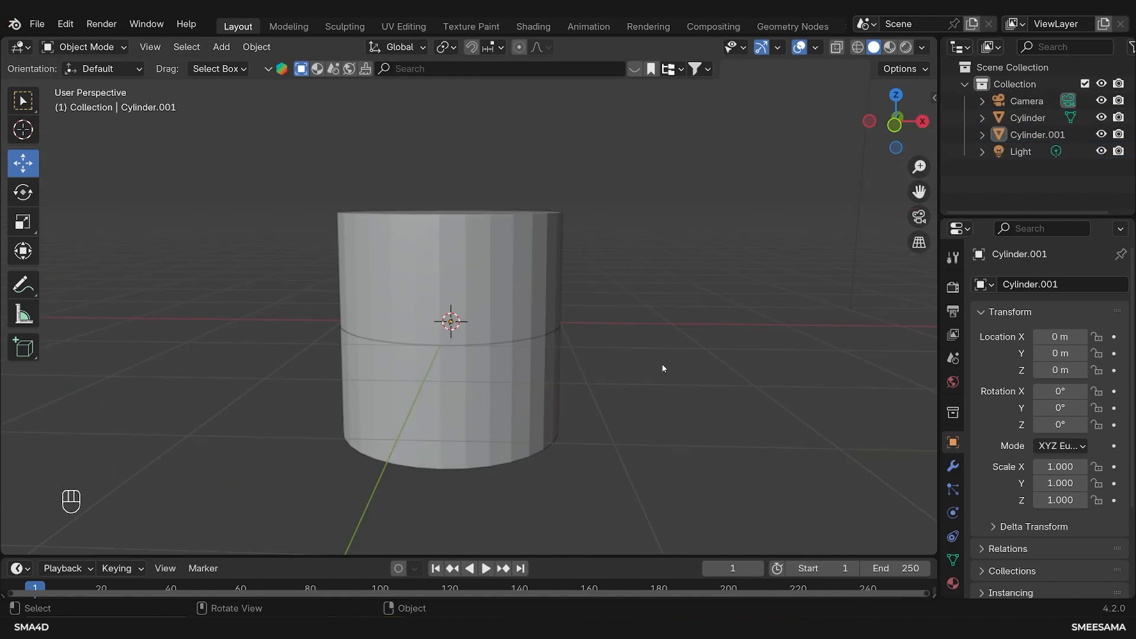
Step: Join the upper half of the cylinder into the lower half as one object and enter Edit Mode
left_click(448, 291)
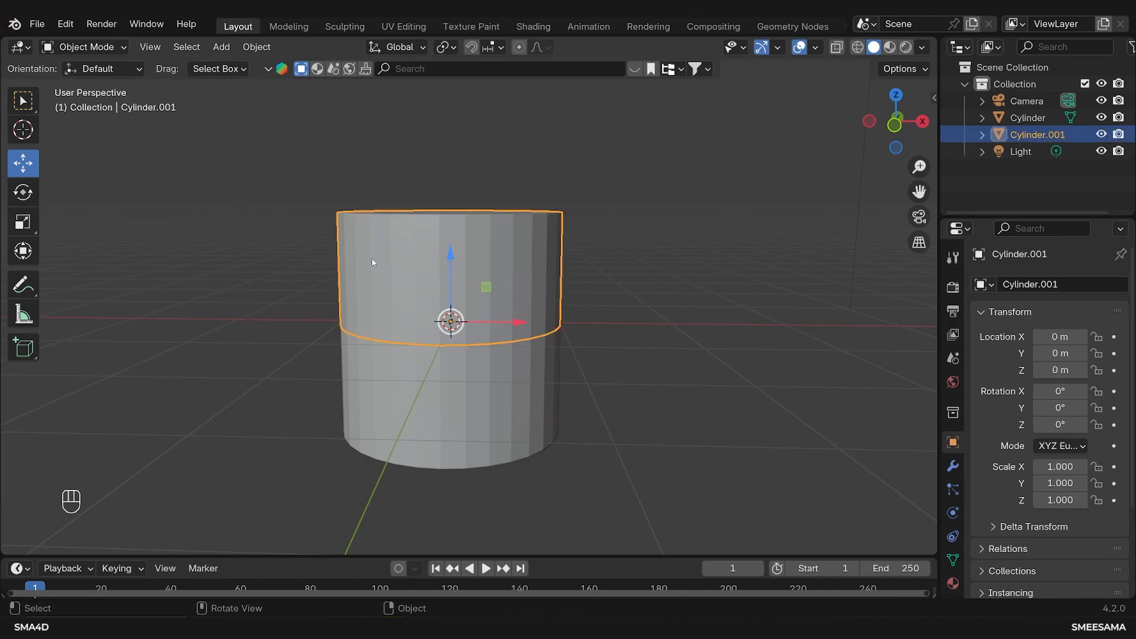
key("shift")
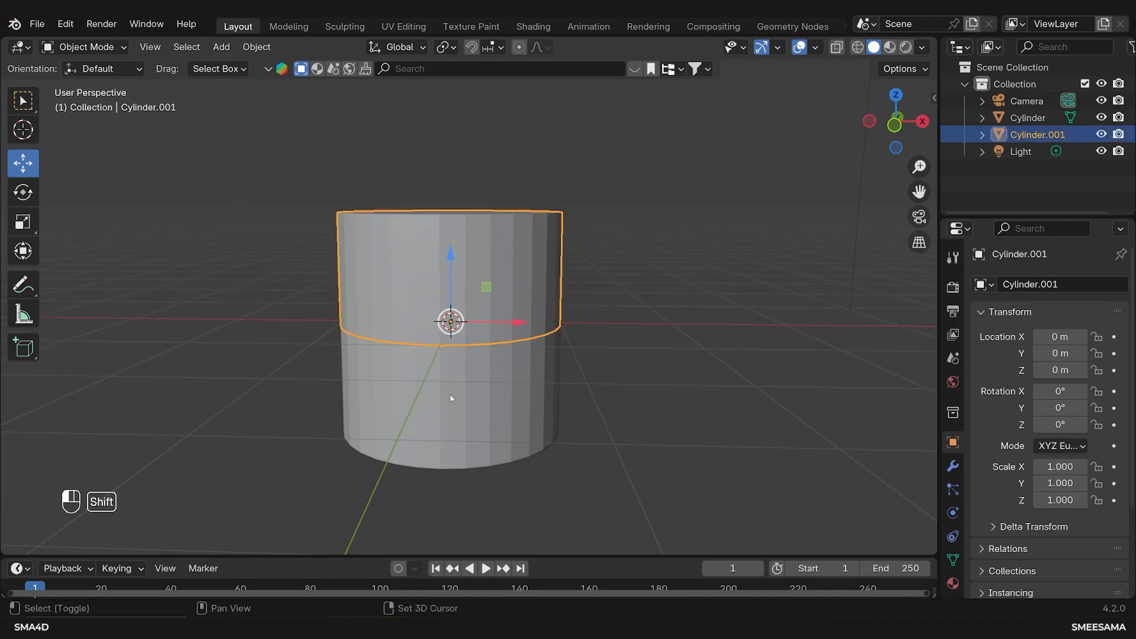
left_click(423, 404, "shift")
key("ctrl")
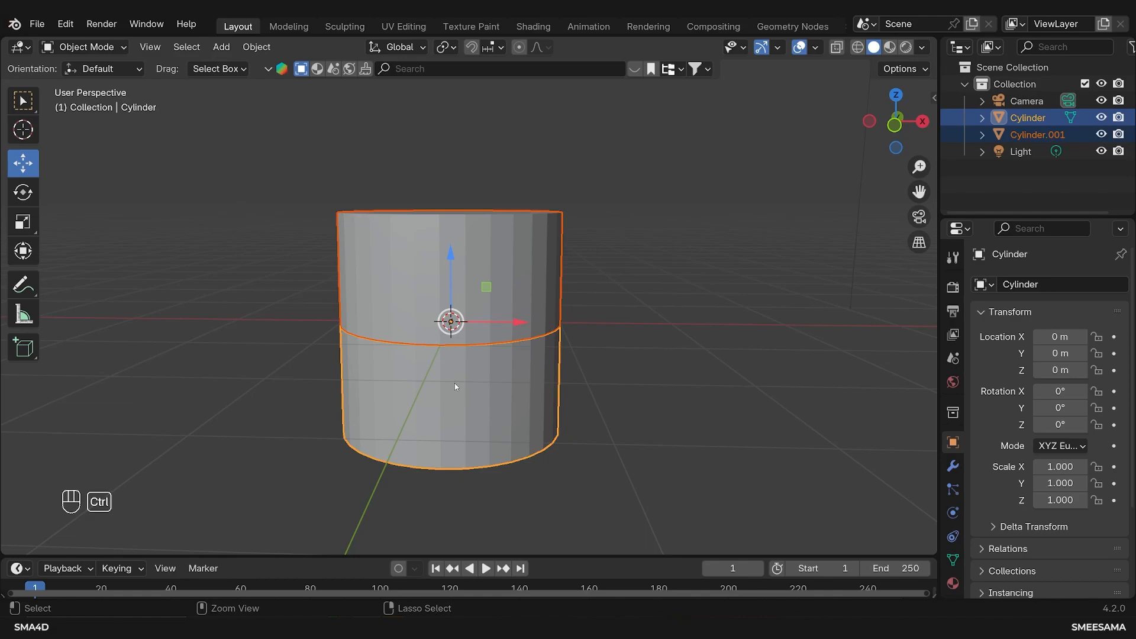
key("ctrl+j")
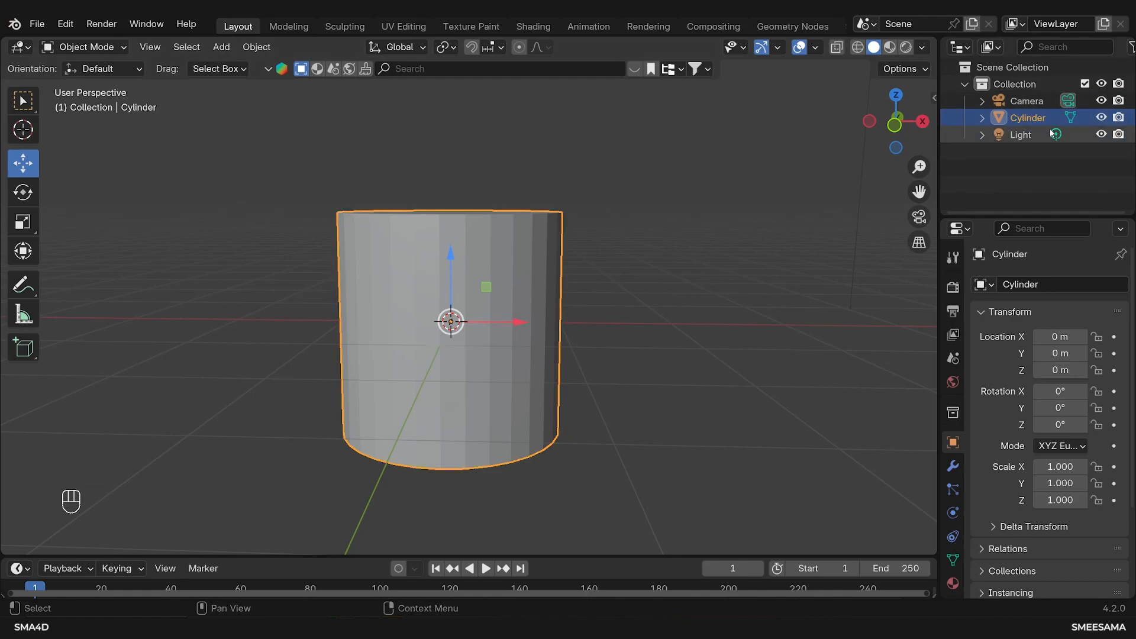
key("Tab")
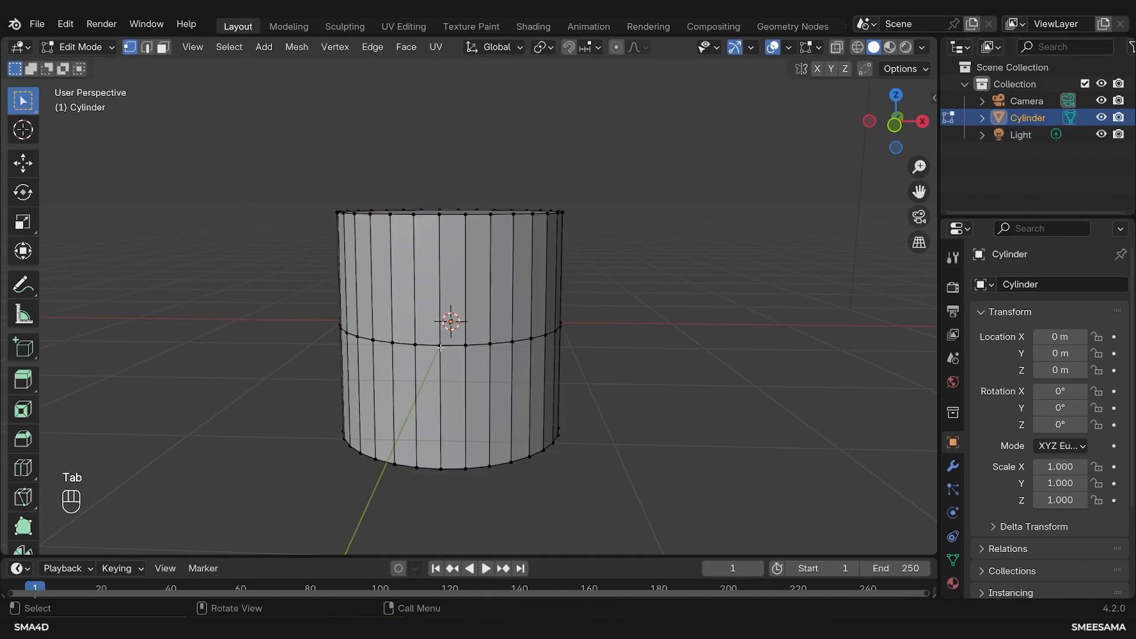
Step: Select the edge loop around the cylinder's middle seam and test moving it, cancelling the move
key("alt")
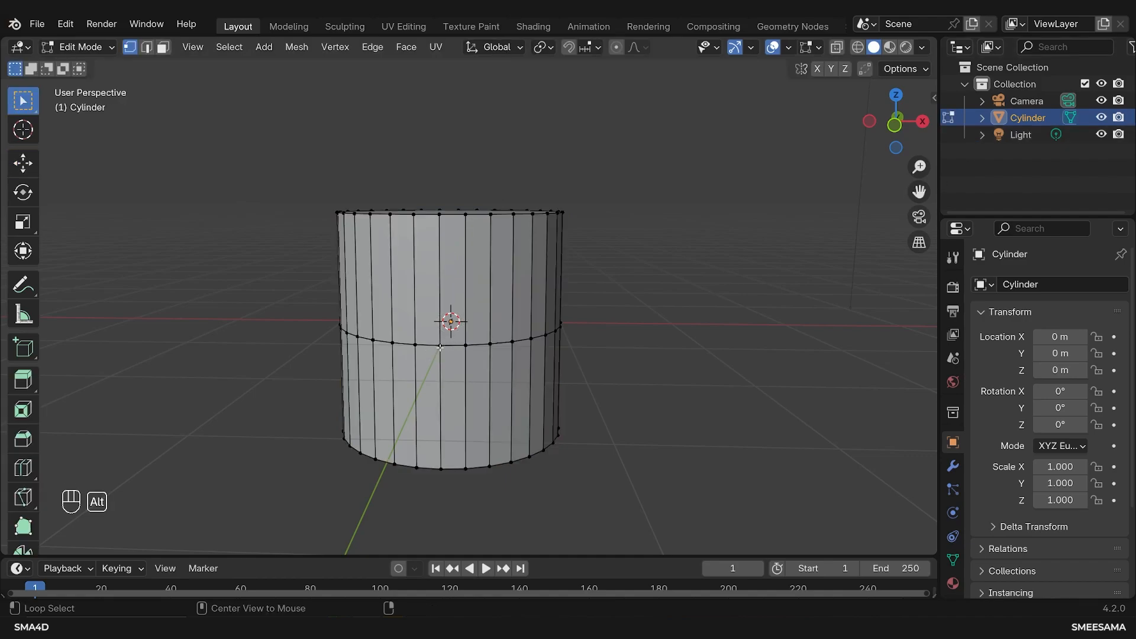
left_click(440, 346, "alt")
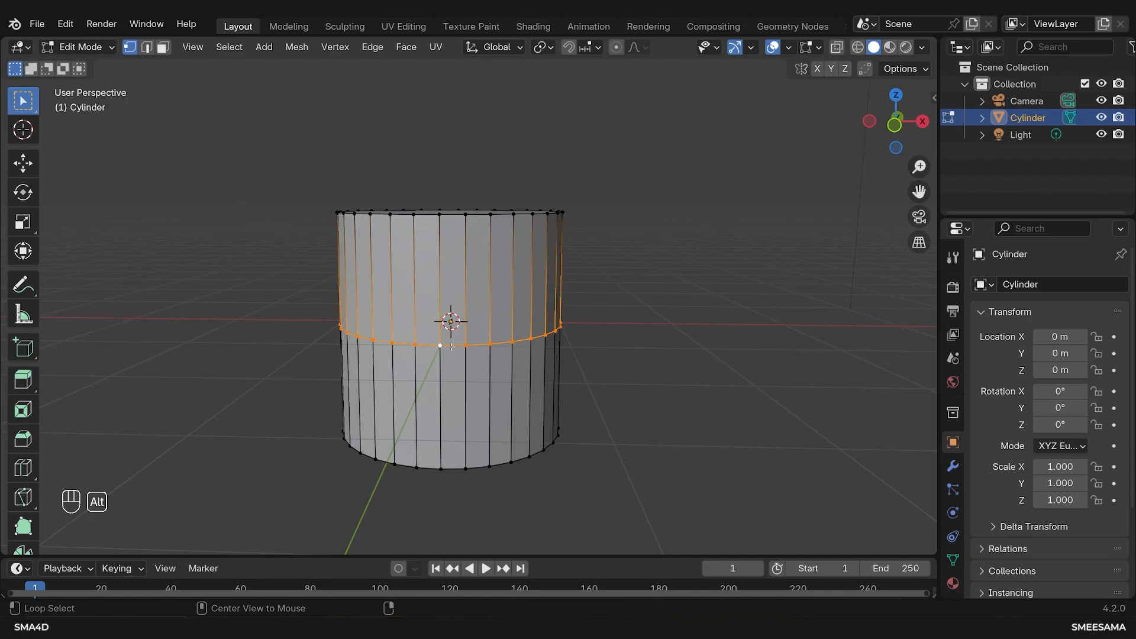
key("g")
right_click(437, 357)
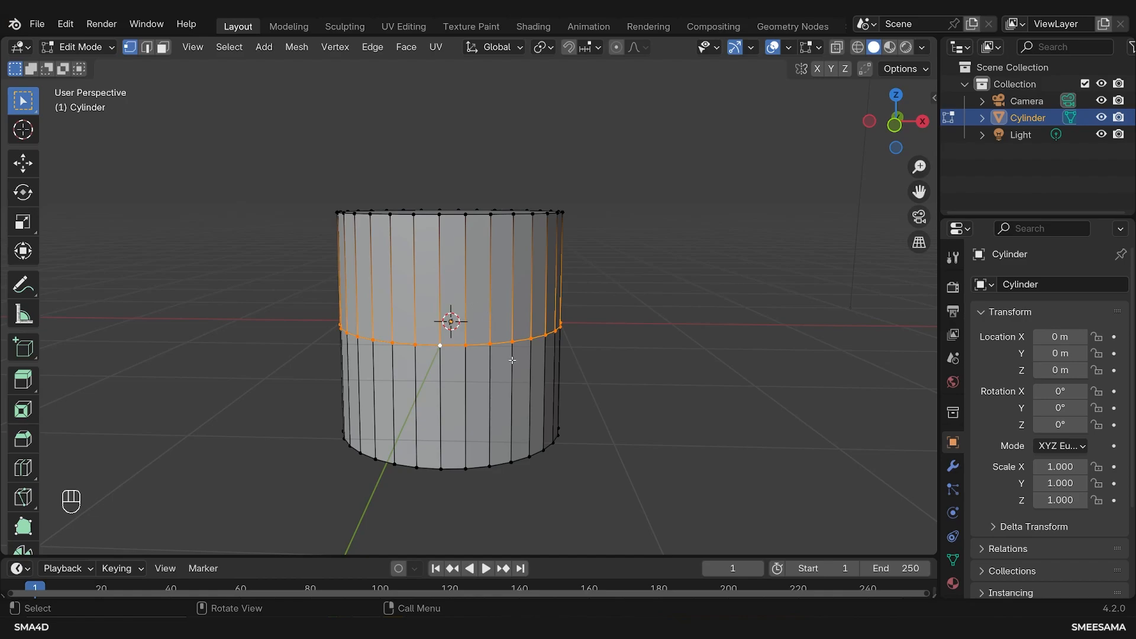
Step: Select the whole cylinder mesh and merge its vertices by distance with a merge distance of 0.00001 m
key("a")
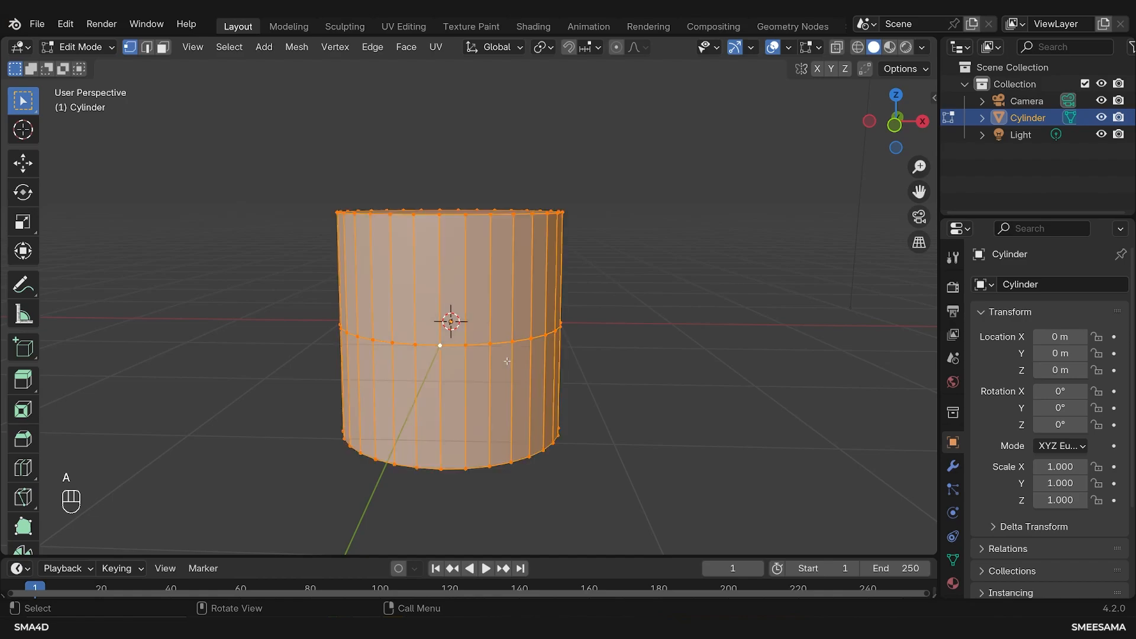
right_click(477, 297)
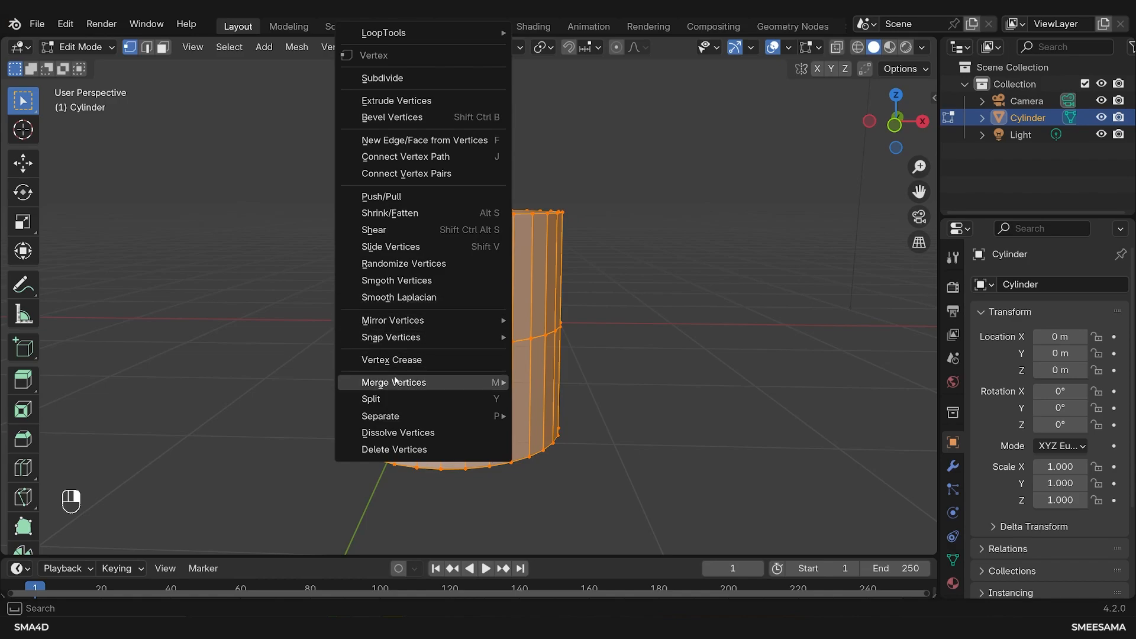
mouse_move(420, 384)
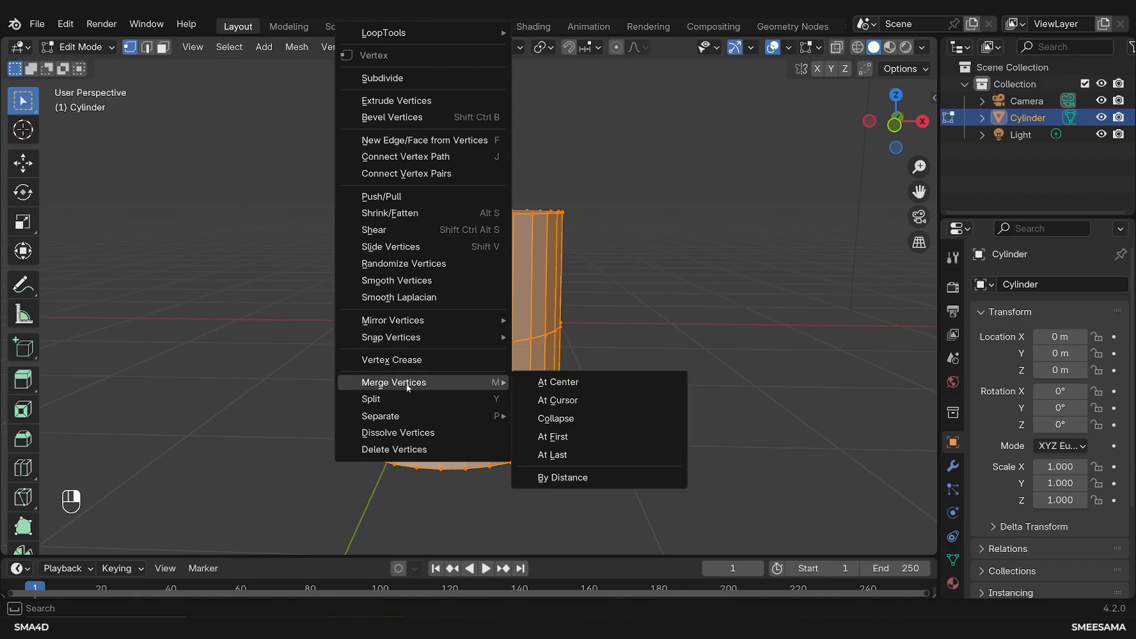
left_click(584, 481)
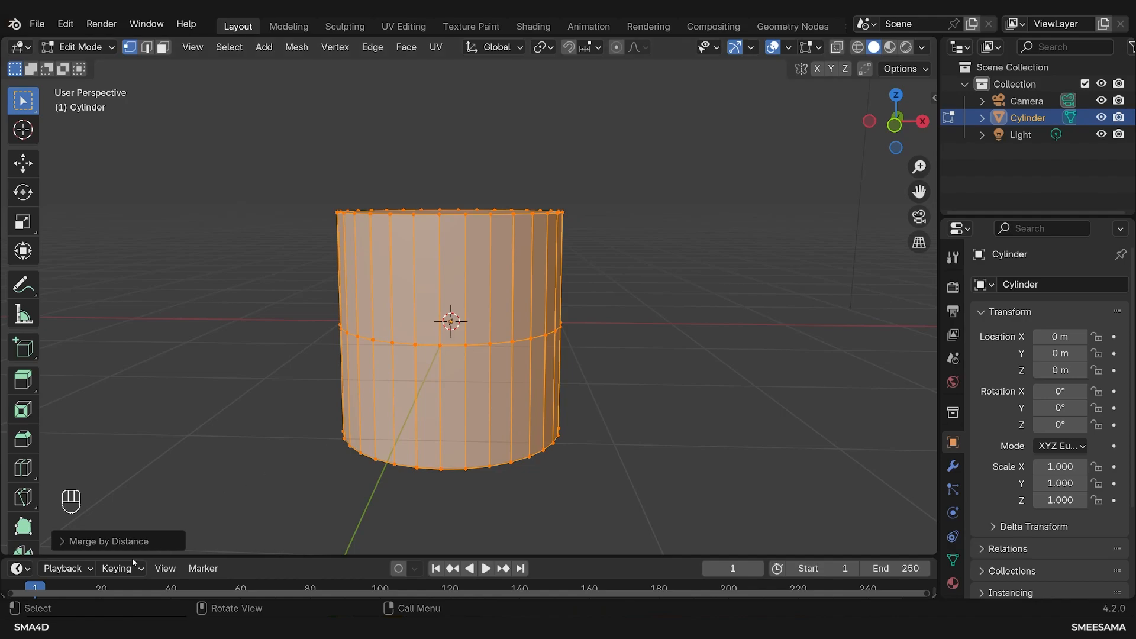
left_click(102, 541)
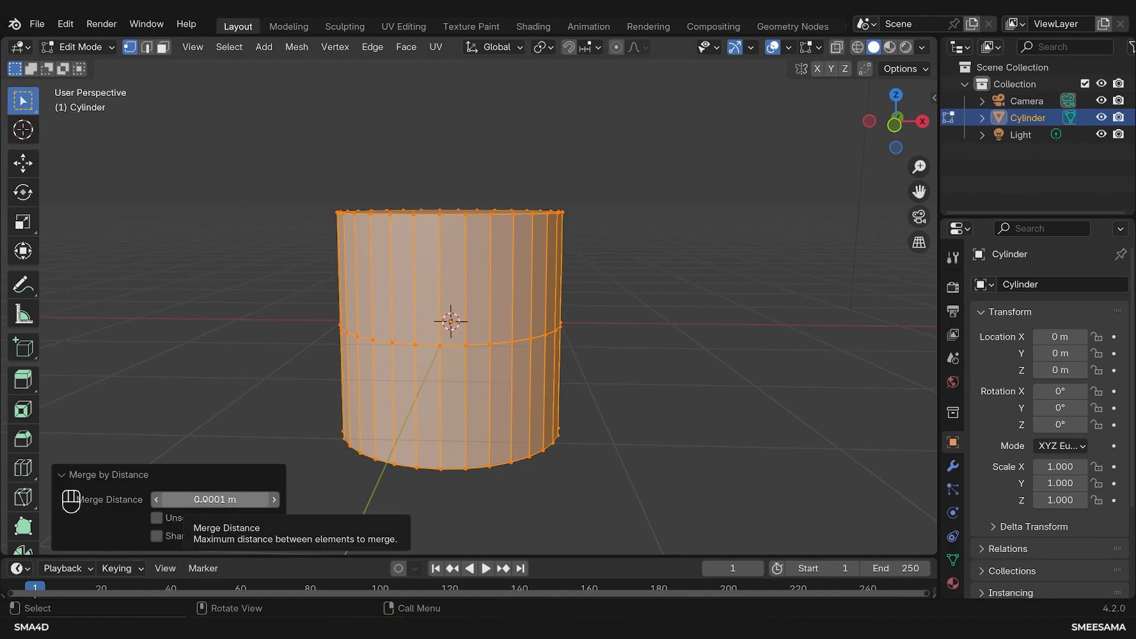
mouse_move(215, 499)
left_mouse_down()
mouse_move(275, 499)
mouse_move(212, 499)
left_mouse_up()
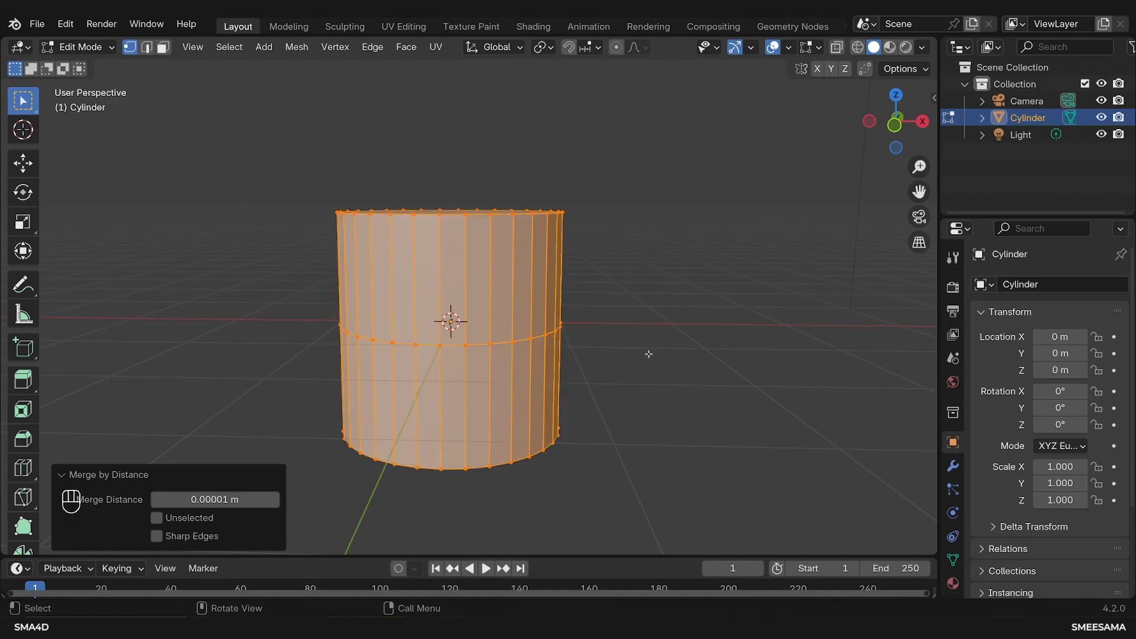